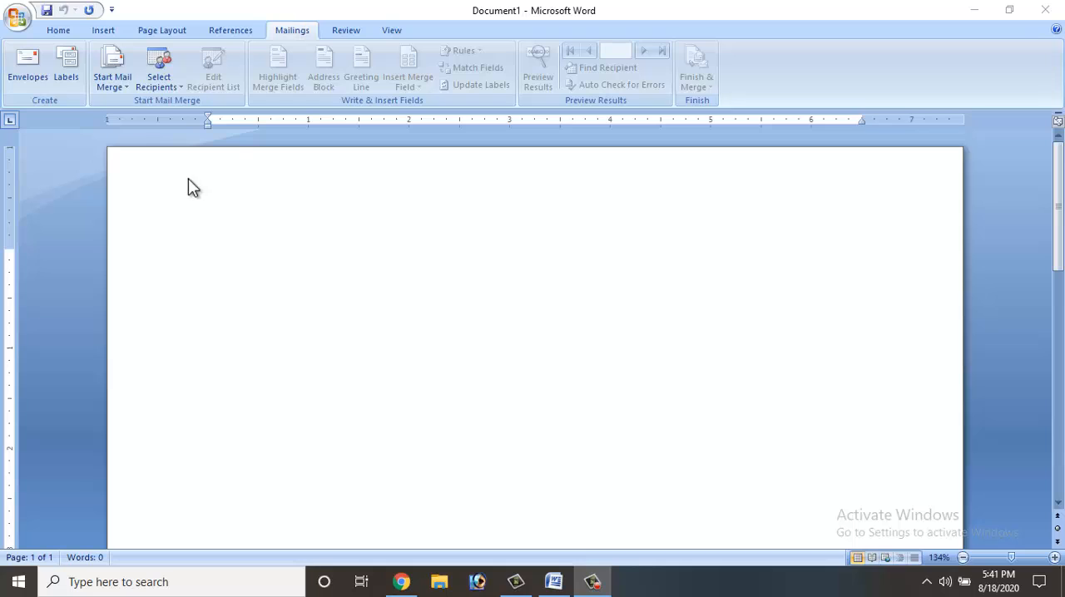
- Start a Letters mail merge and begin a new typed recipient list
{"action": "left_click", "coordinate": [124, 87]}
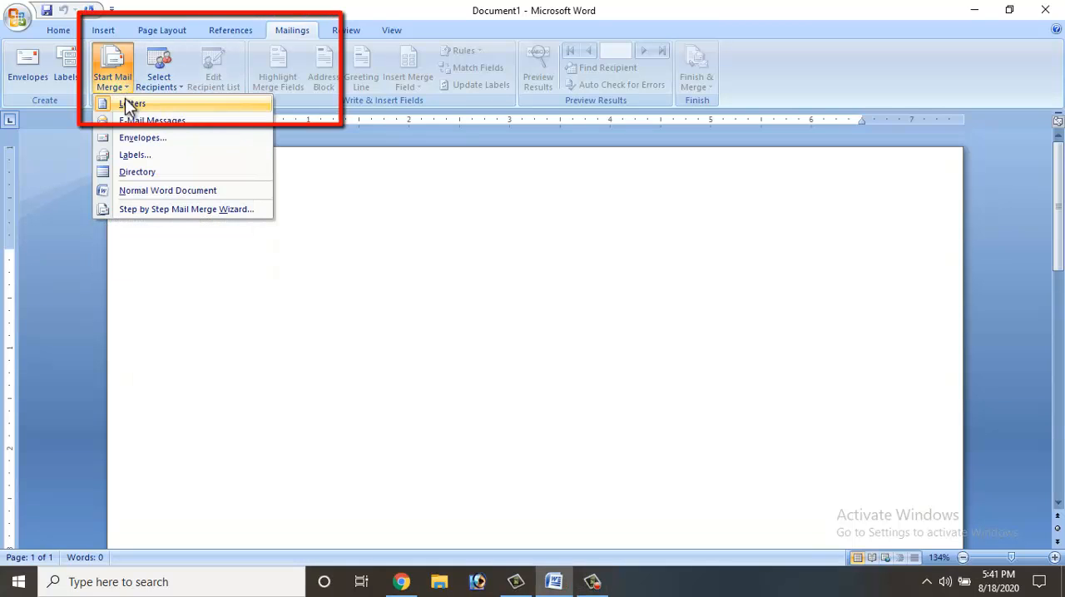
{"action": "left_click", "coordinate": [126, 101]}
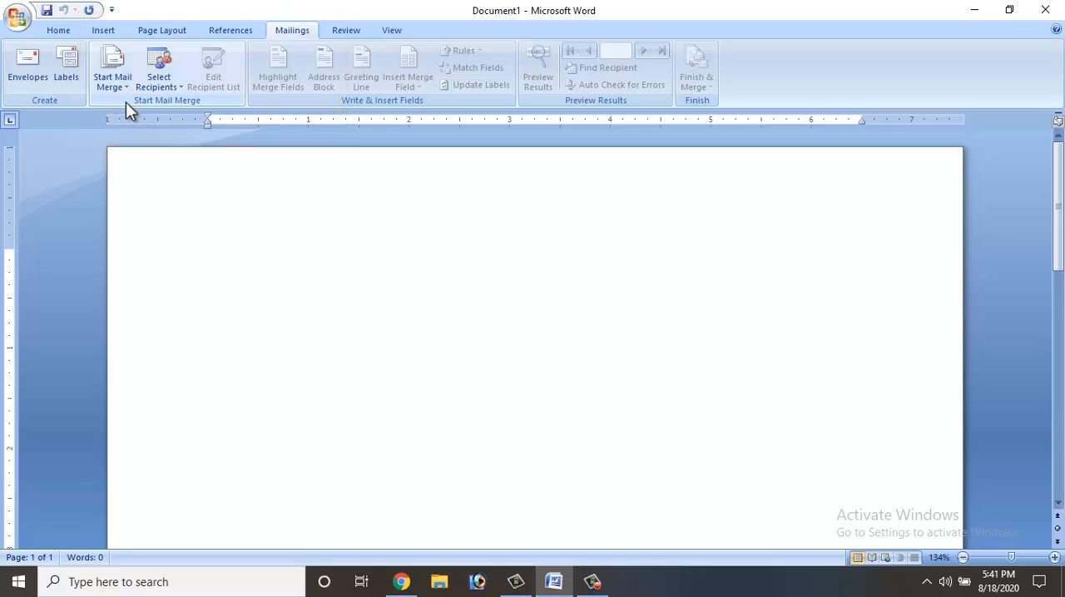
{"action": "left_click", "coordinate": [150, 85]}
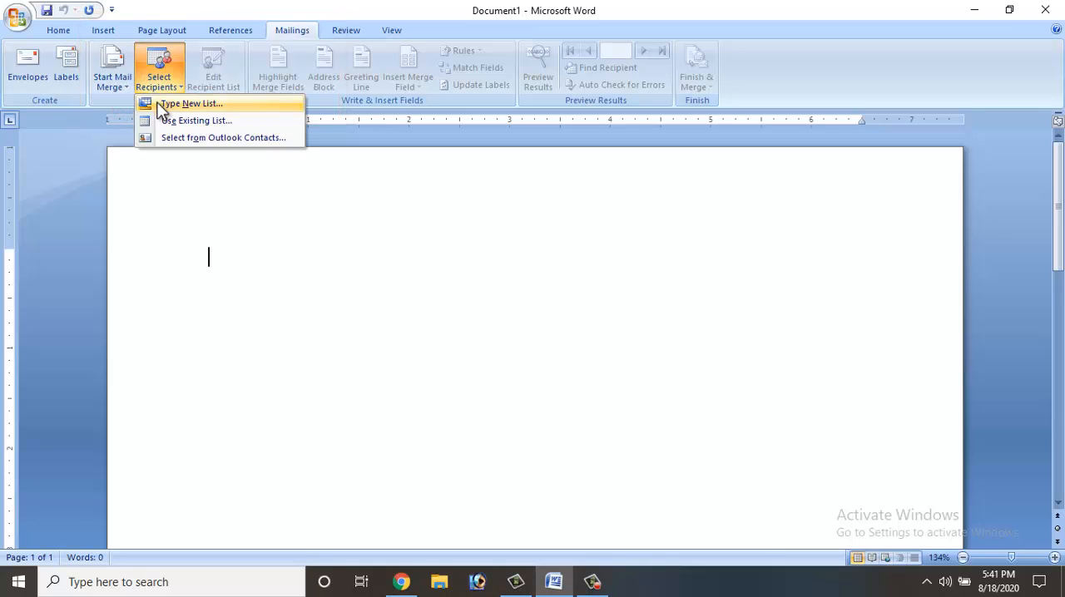
{"action": "left_click", "coordinate": [162, 105]}
{"action": "left_click", "coordinate": [161, 105]}
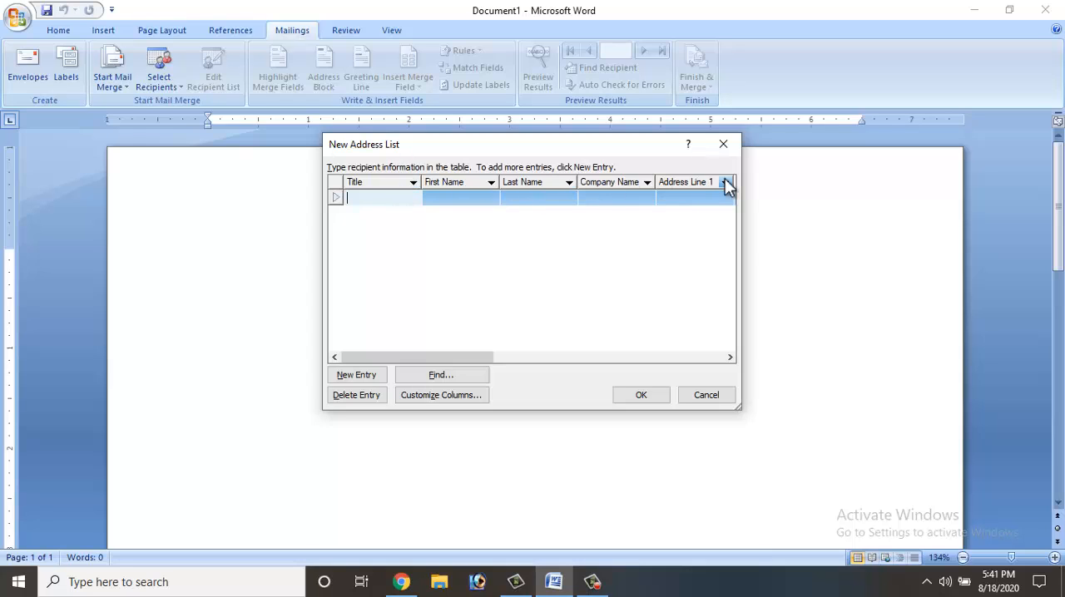
- Customize the address list columns by deleting all the default fields, from Title through E-mail Address
{"action": "left_click", "coordinate": [426, 398]}
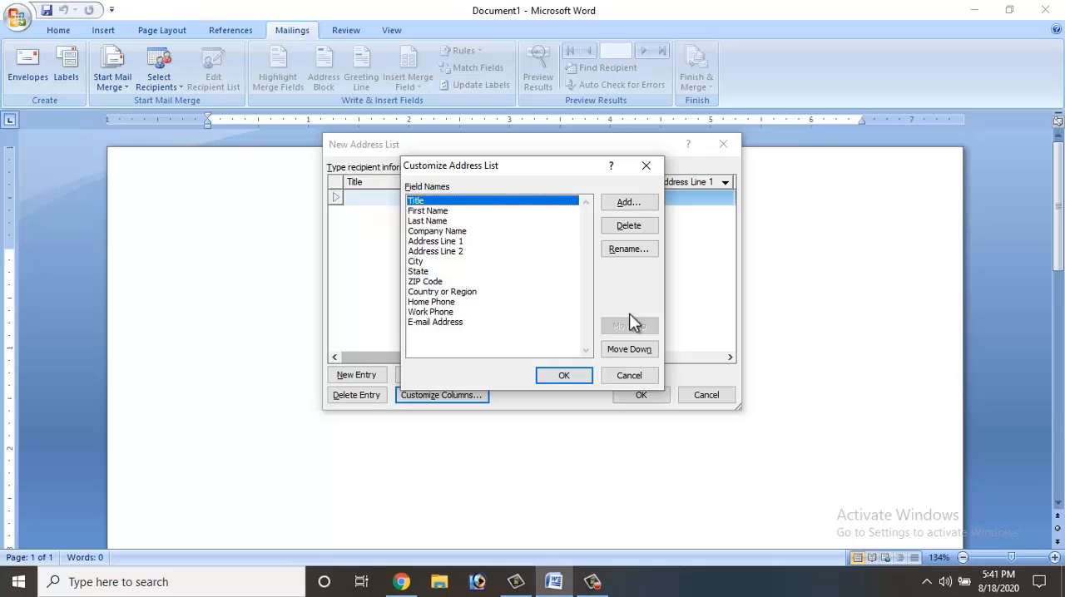
{"action": "left_click", "coordinate": [447, 212]}
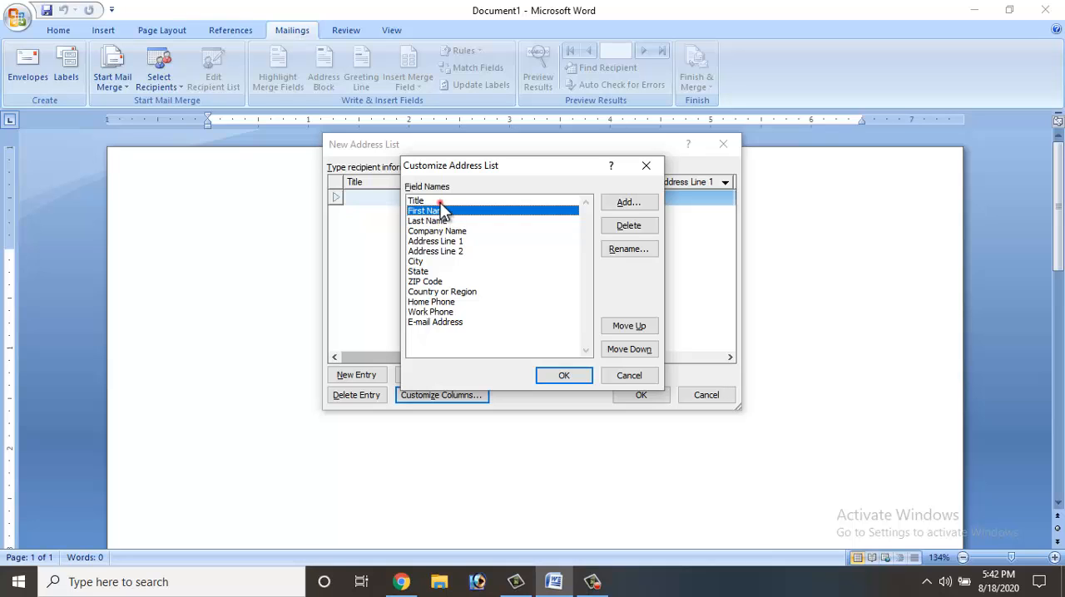
{"action": "left_click", "coordinate": [439, 202]}
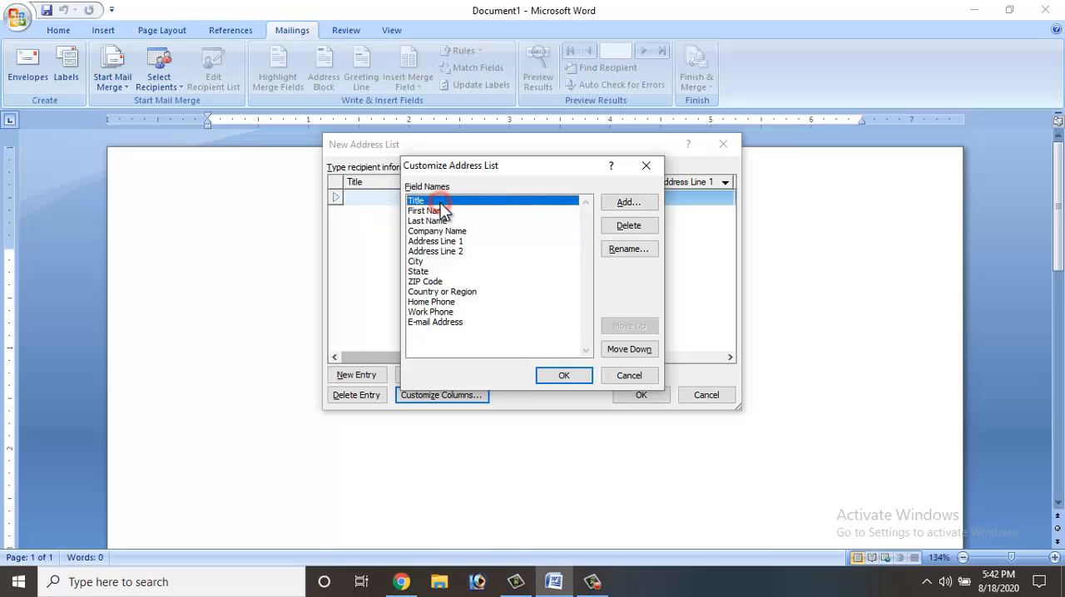
{"action": "left_click", "coordinate": [647, 230]}
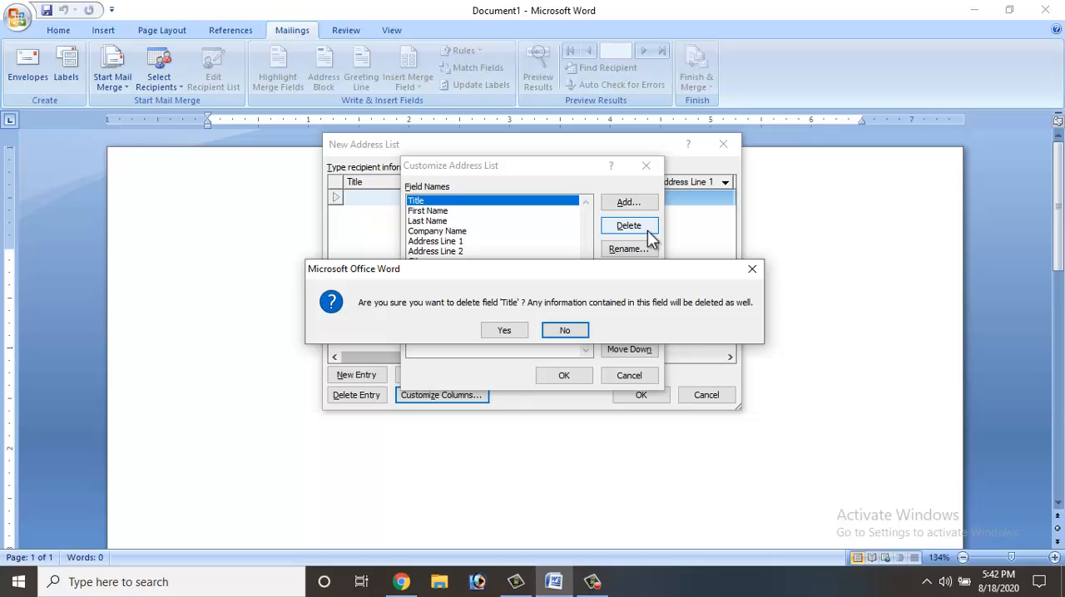
{"action": "key", "text": "y"}
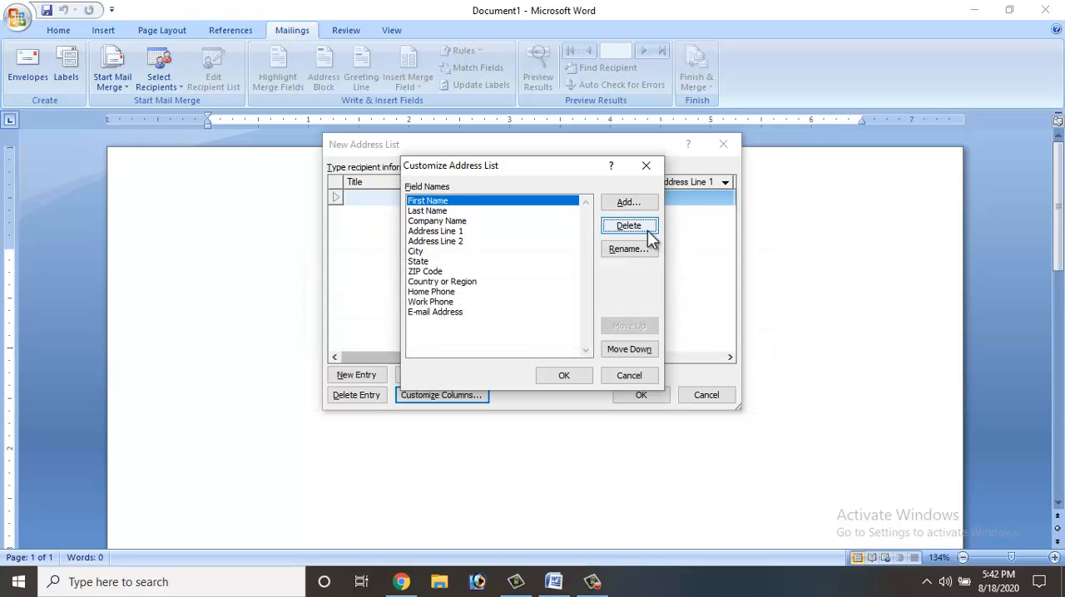
{"action": "left_click", "coordinate": [450, 212]}
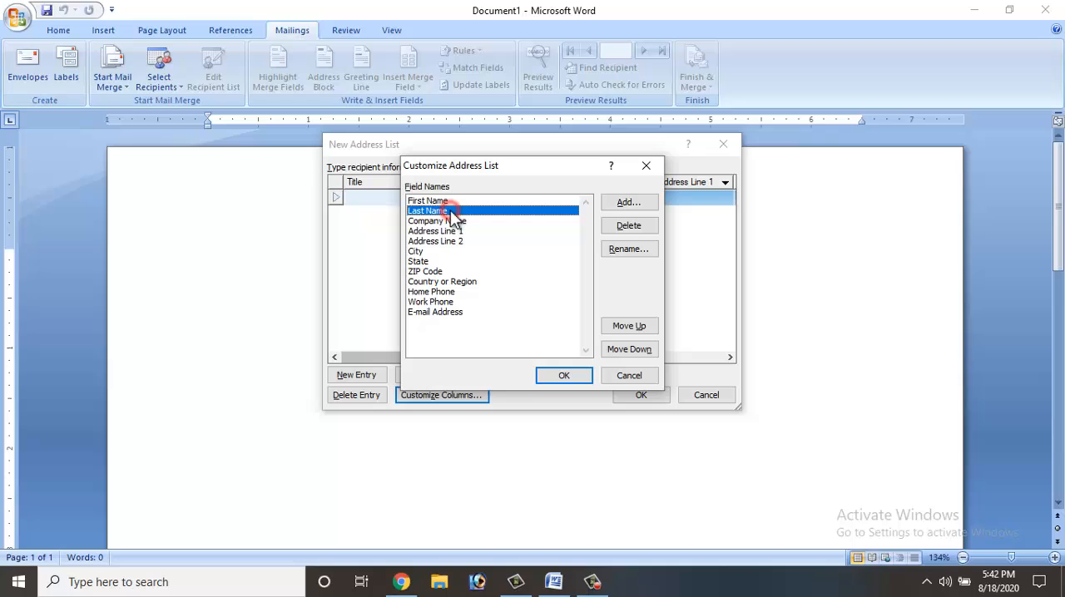
{"action": "left_click", "coordinate": [628, 226]}
{"action": "key", "text": "y"}
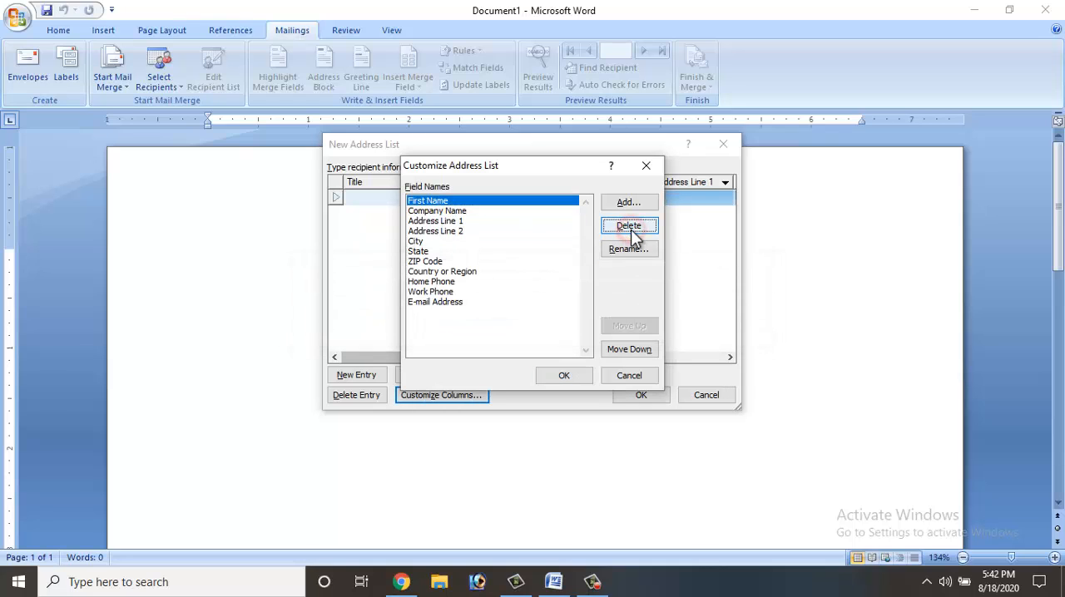
{"action": "left_click", "coordinate": [460, 213]}
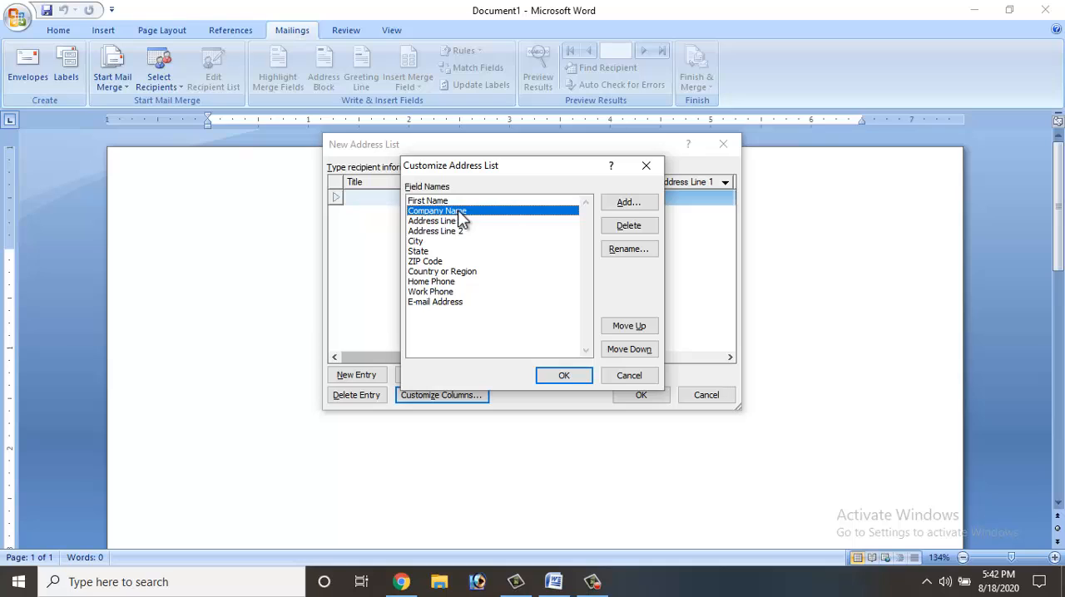
{"action": "left_click", "coordinate": [645, 228]}
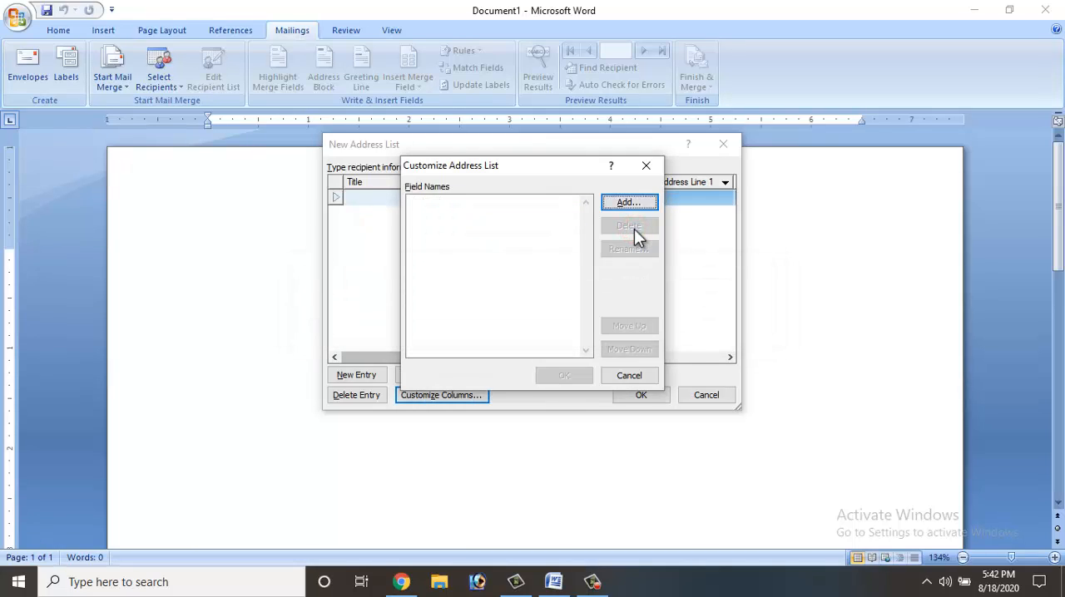
- Add a custom field named Name_of_Emp to the address list
{"action": "left_click", "coordinate": [628, 200]}
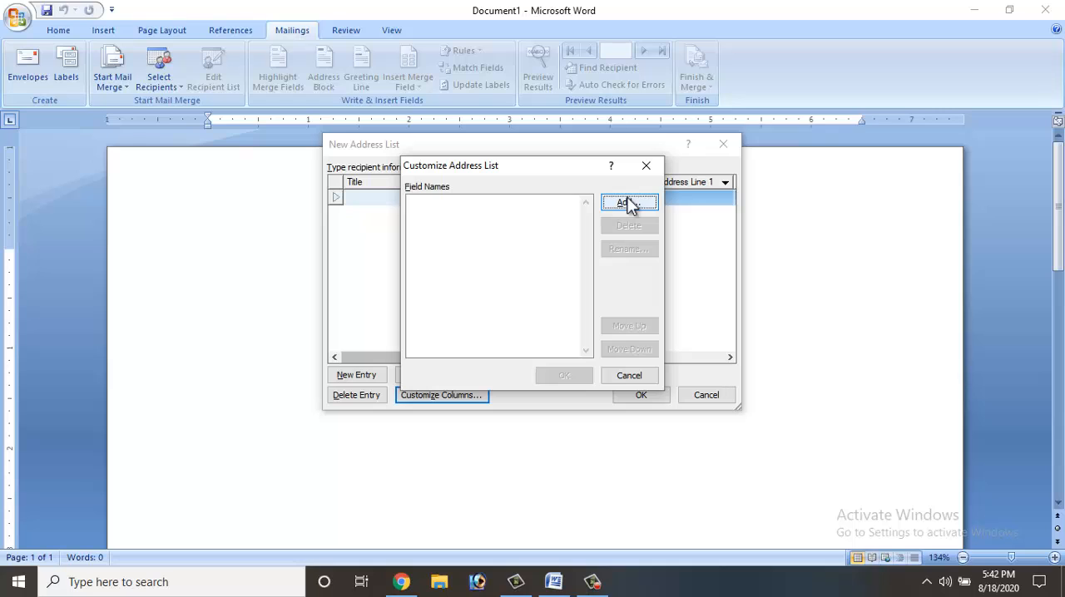
{"action": "left_click", "coordinate": [628, 203]}
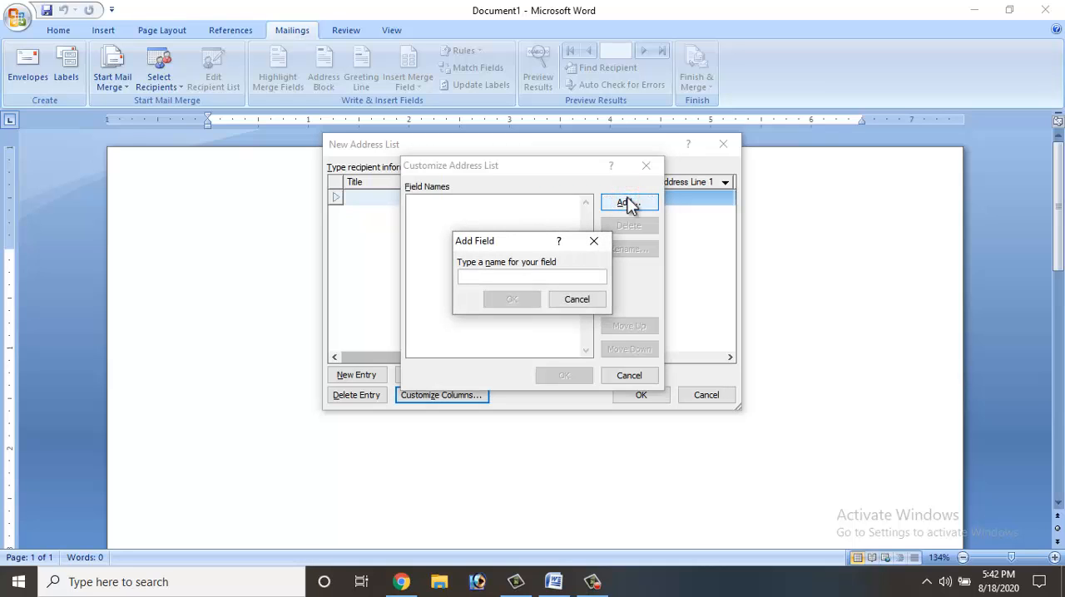
{"action": "type", "text": "/nam"}
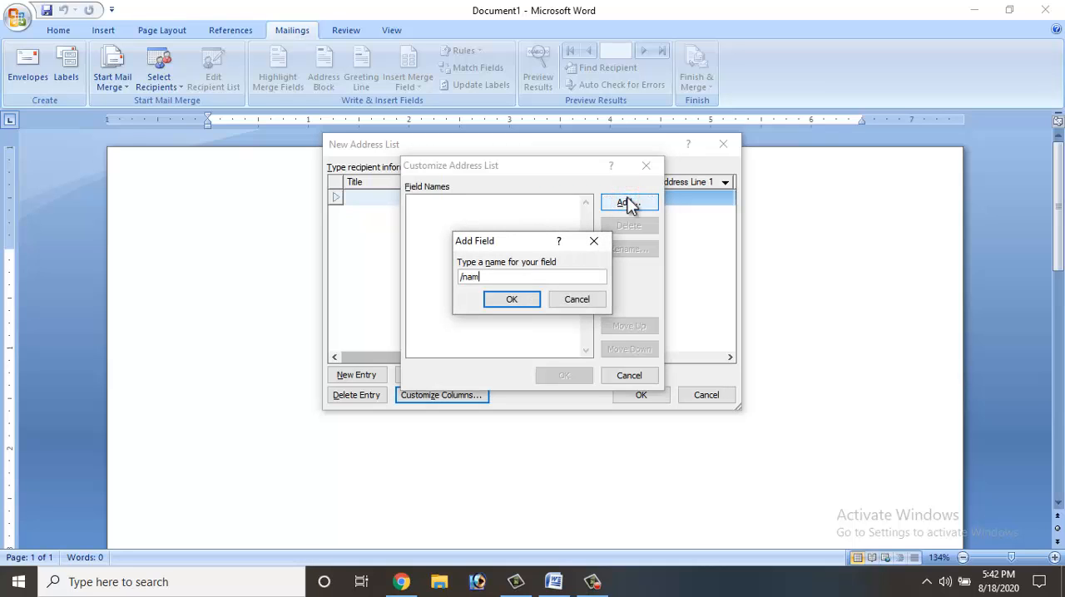
{"action": "key", "text": "BackSpace"}
{"action": "key", "text": "BackSpace"}
{"action": "key", "text": "BackSpace"}
{"action": "key", "text": "BackSpace"}
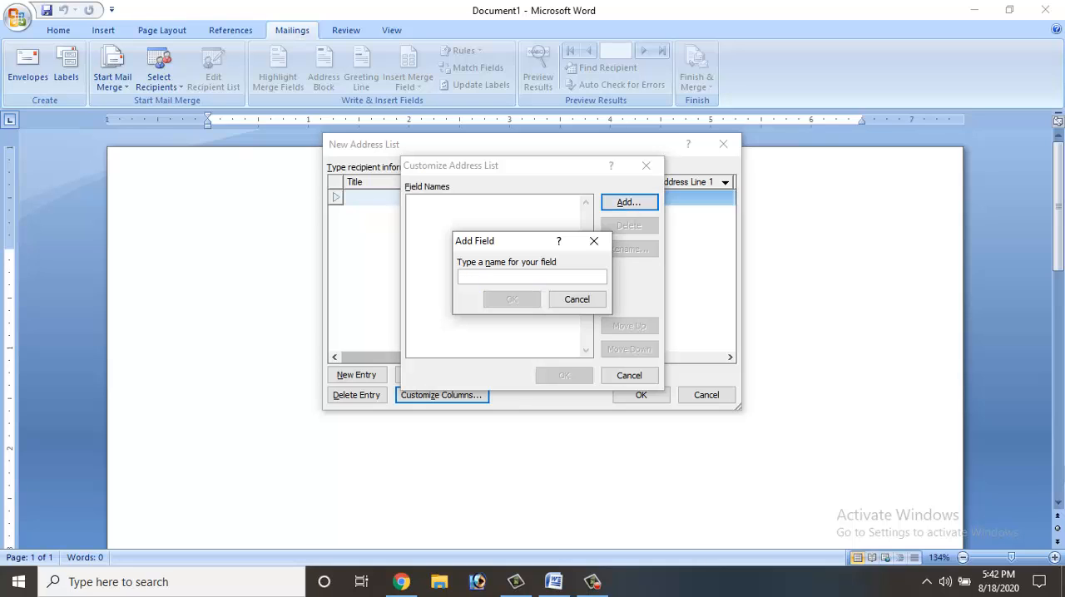
{"action": "type", "text": "Name"}
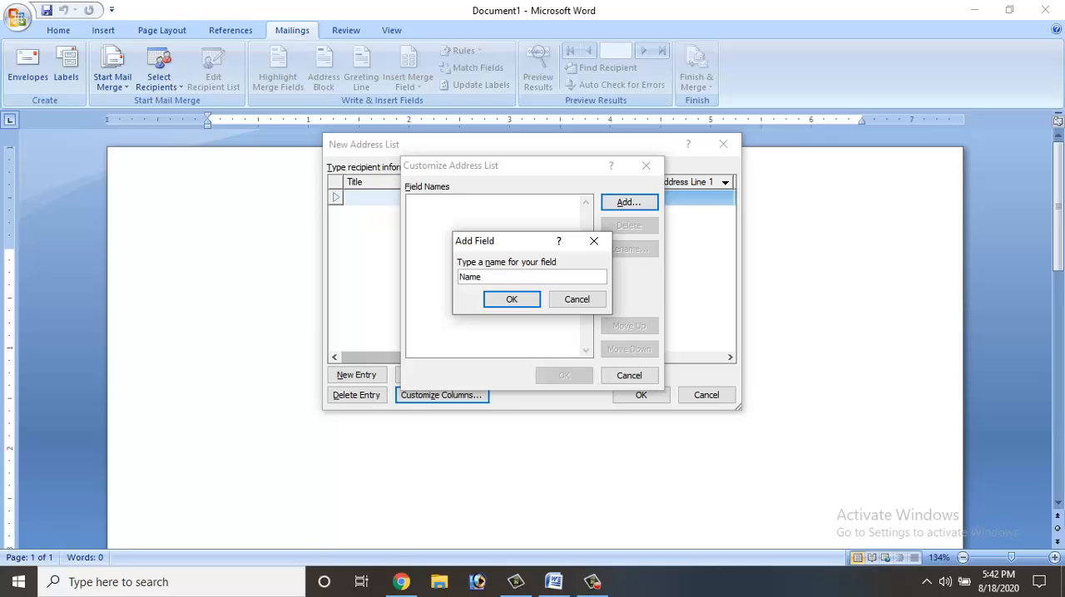
{"action": "type", "text": "_or"}
{"action": "type", "text": "f"}
{"action": "type", "text": "_Emp"}
{"action": "left_click", "coordinate": [512, 299]}
- Add a second custom field named Salary to the address list
{"action": "left_click", "coordinate": [606, 203]}
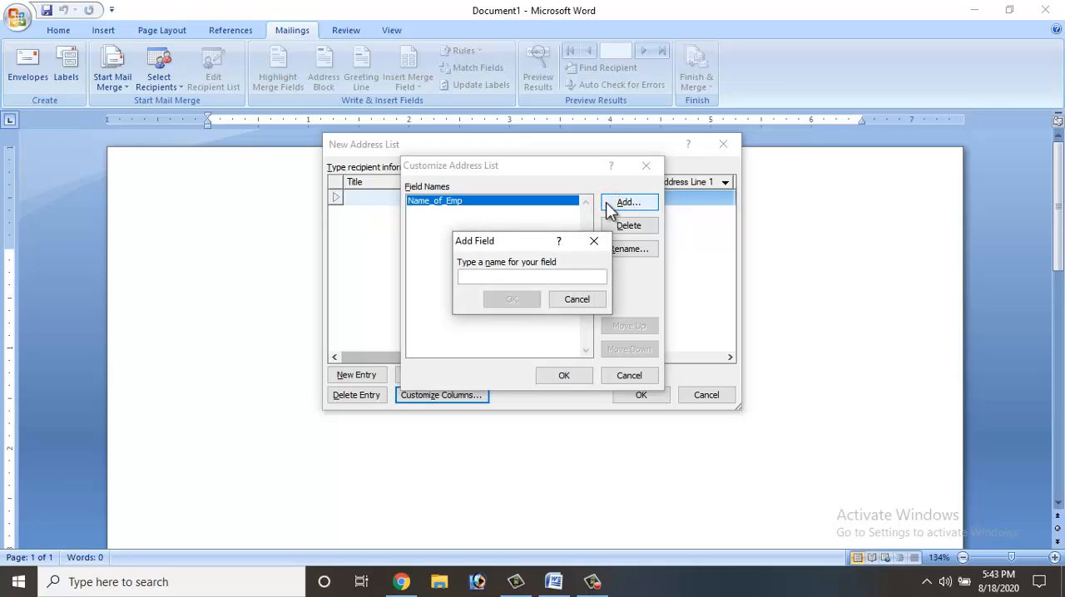
{"action": "type", "text": "Sa"}
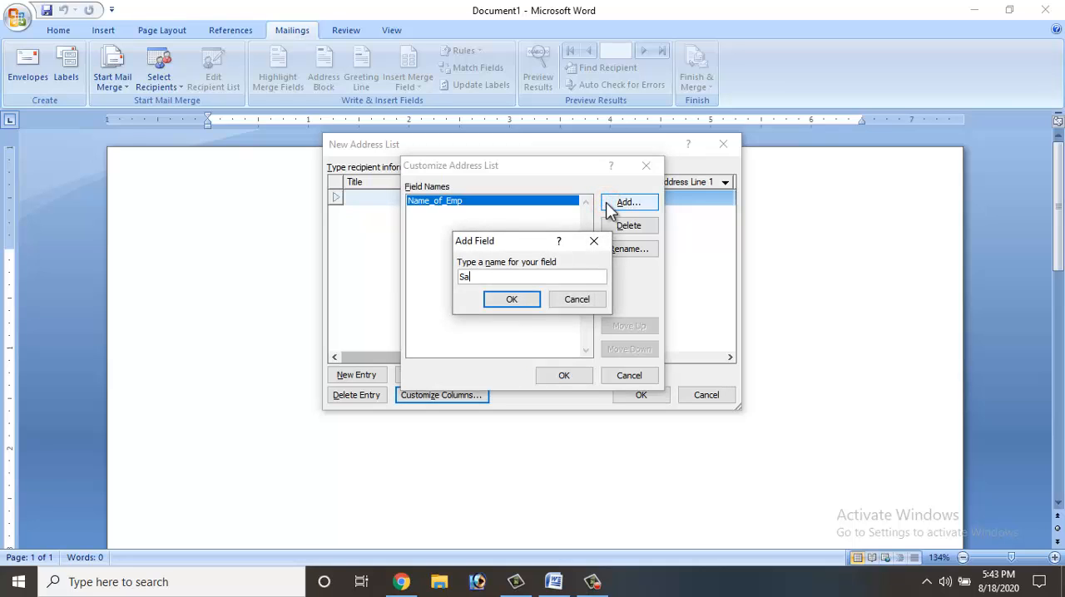
{"action": "type", "text": "lary"}
{"action": "left_click", "coordinate": [505, 300]}
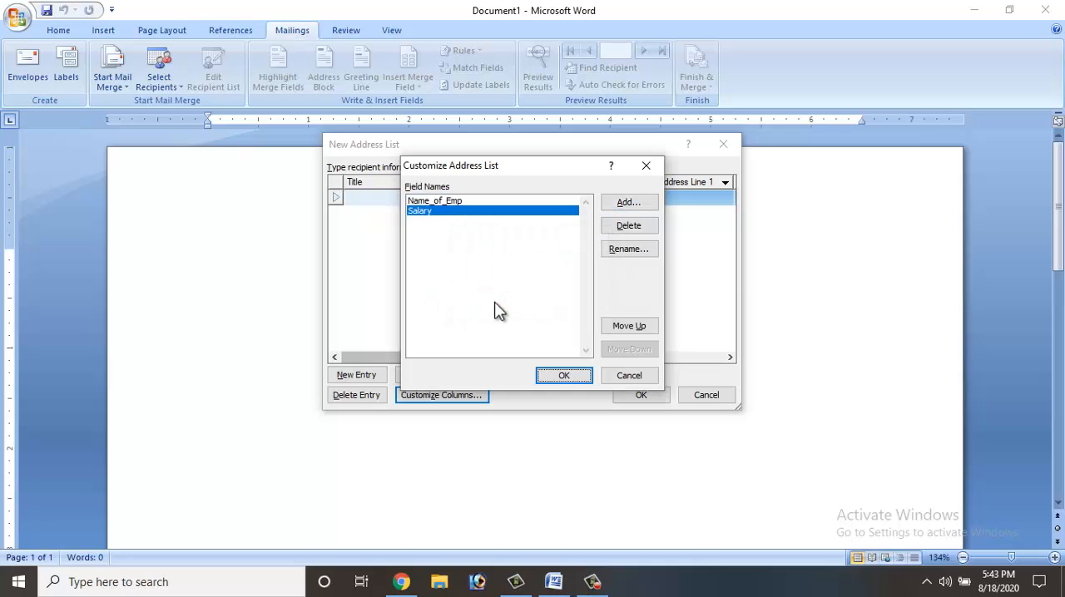
- Add a third custom field named Add and apply the customized columns to the address list
{"action": "left_click", "coordinate": [621, 203]}
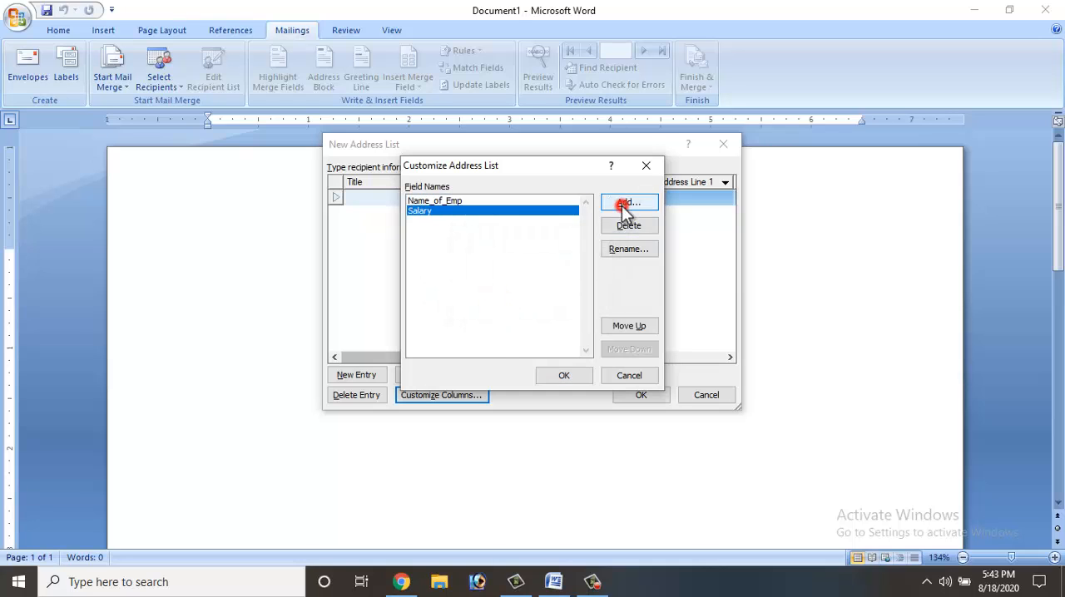
{"action": "type", "text": "add"}
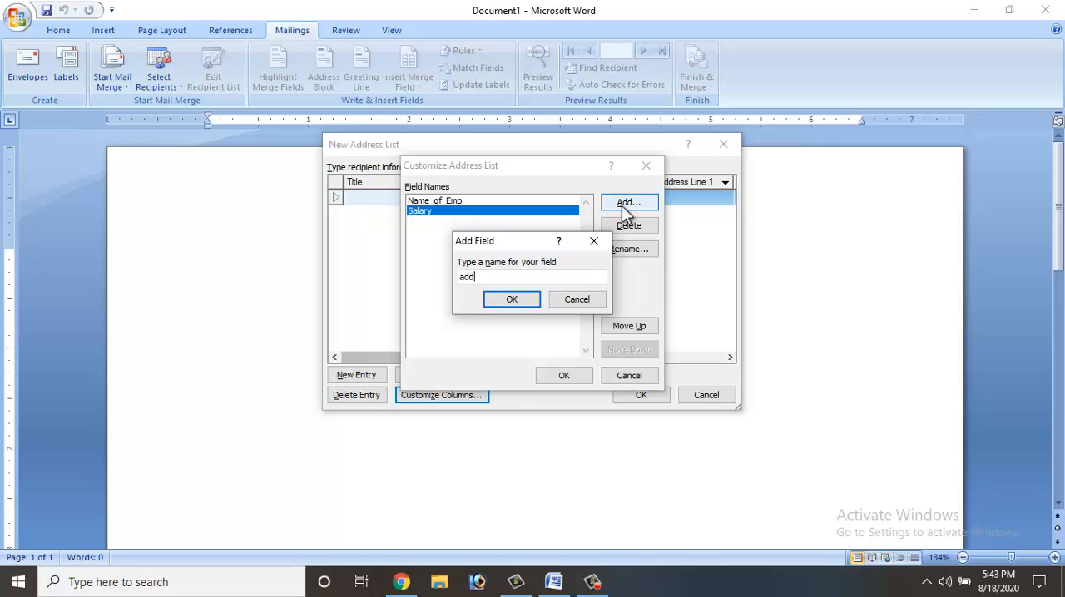
{"action": "key", "text": "BackSpace"}
{"action": "key", "text": "BackSpace"}
{"action": "key", "text": "BackSpace"}
{"action": "type", "text": "Add"}
{"action": "left_click", "coordinate": [496, 303]}
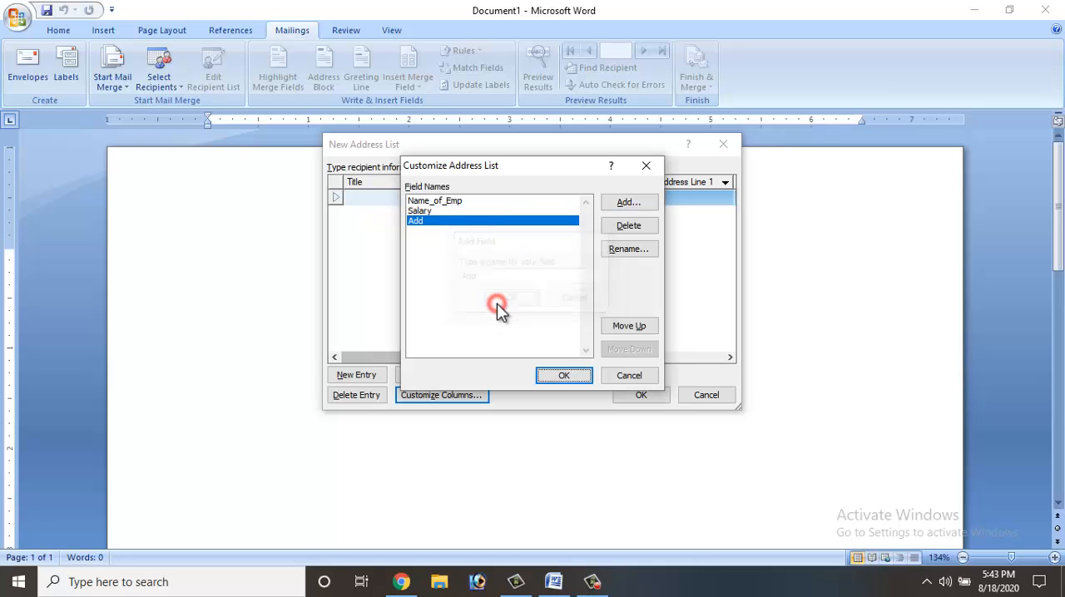
{"action": "left_click", "coordinate": [564, 375]}
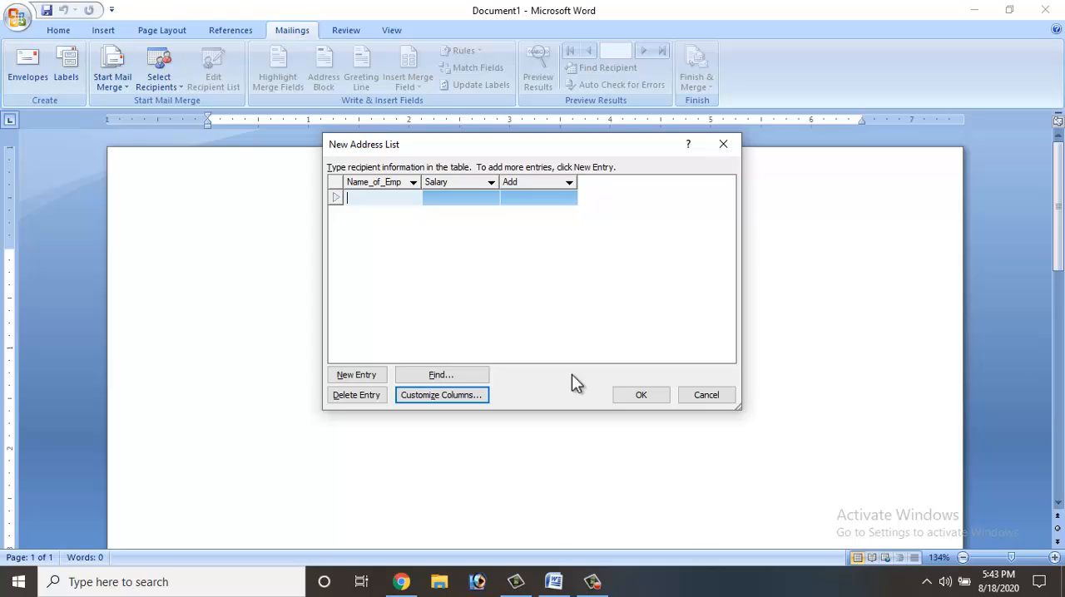
- Fill the first recipient entry with Name_of_Emp a, Salary 30000 and Add new delhi
{"action": "type", "text": "a"}
{"action": "key", "text": "Tab"}
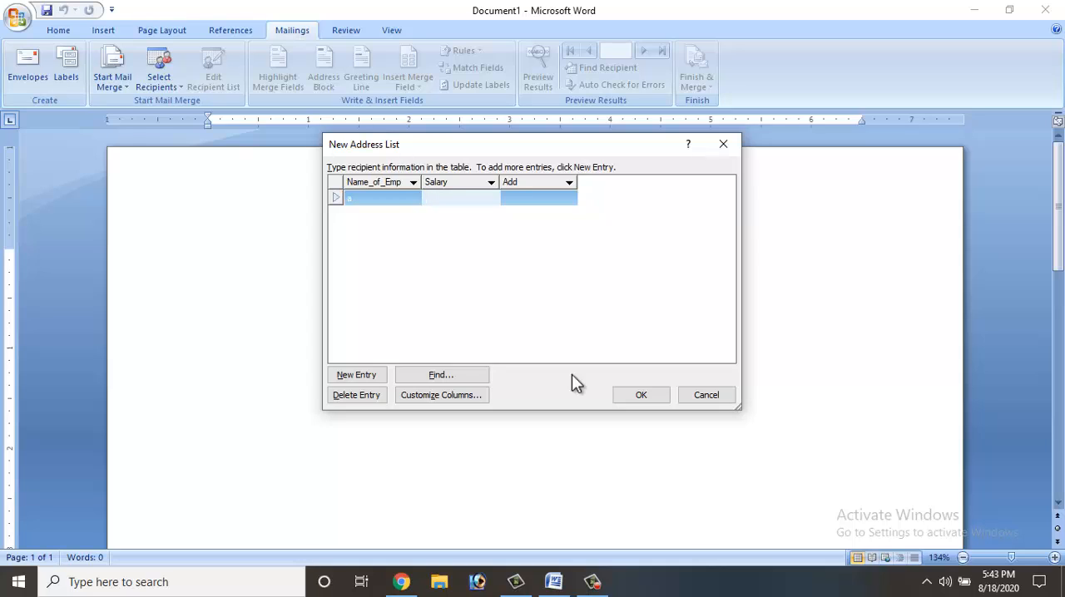
{"action": "type", "text": "30000"}
{"action": "key", "text": "Tab"}
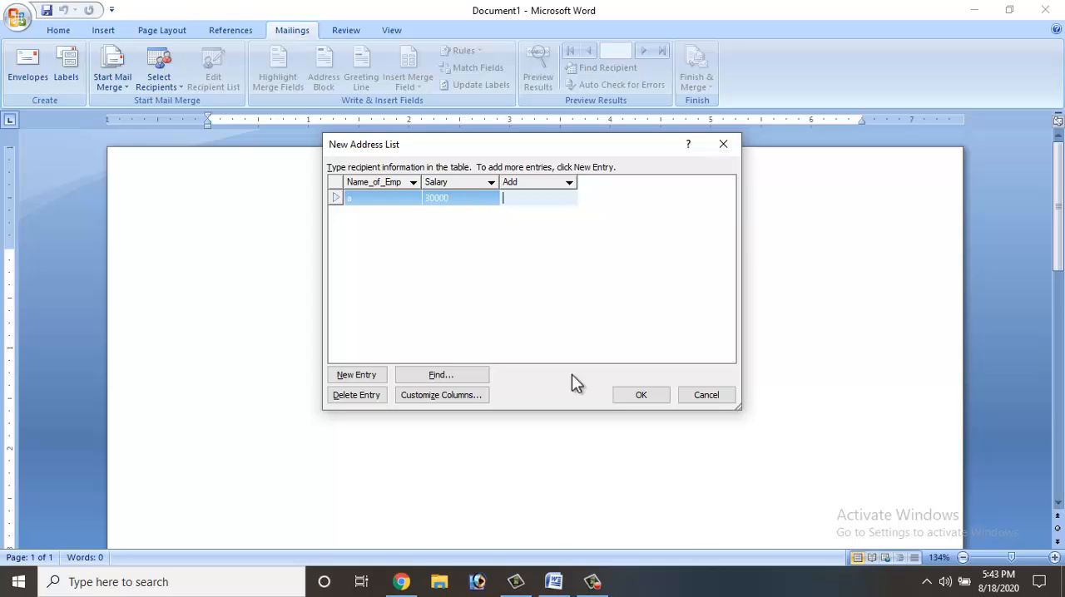
{"action": "type", "text": "new delhi"}
{"action": "key", "text": "Tab"}
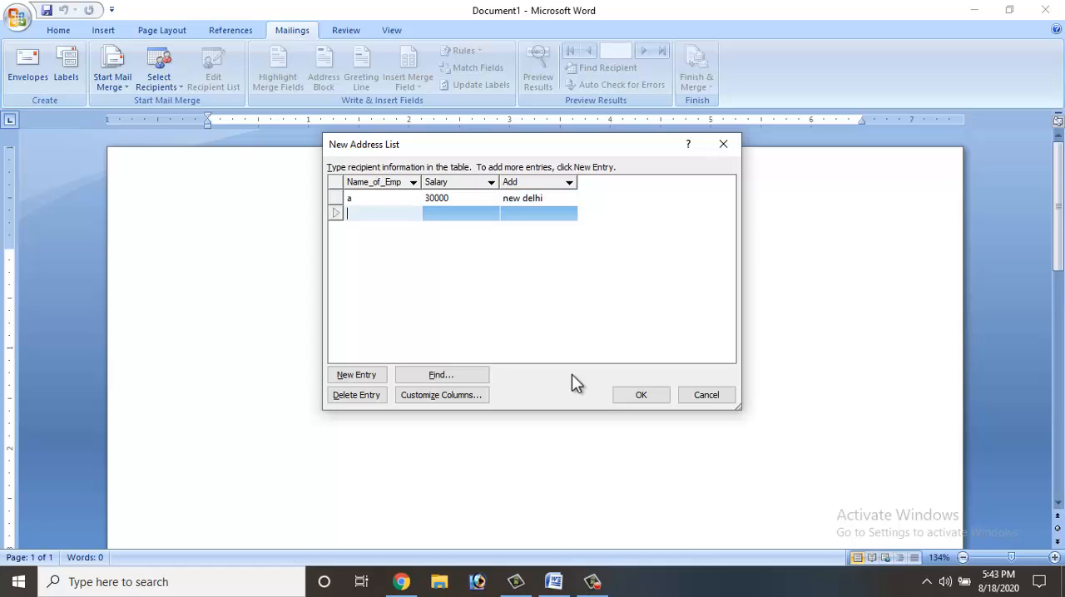
- Fill the second recipient entry with Name_of_Emp b, Salary 40000 and Add bombay
{"action": "type", "text": "b"}
{"action": "key", "text": "Tab"}
{"action": "type", "text": "4000"}
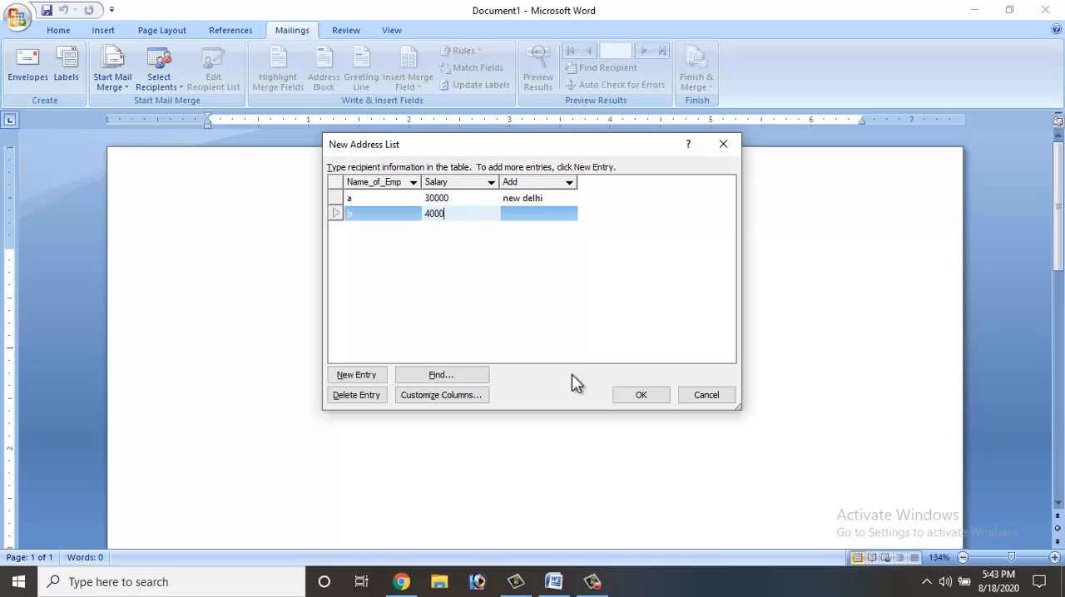
{"action": "key", "text": "Tab"}
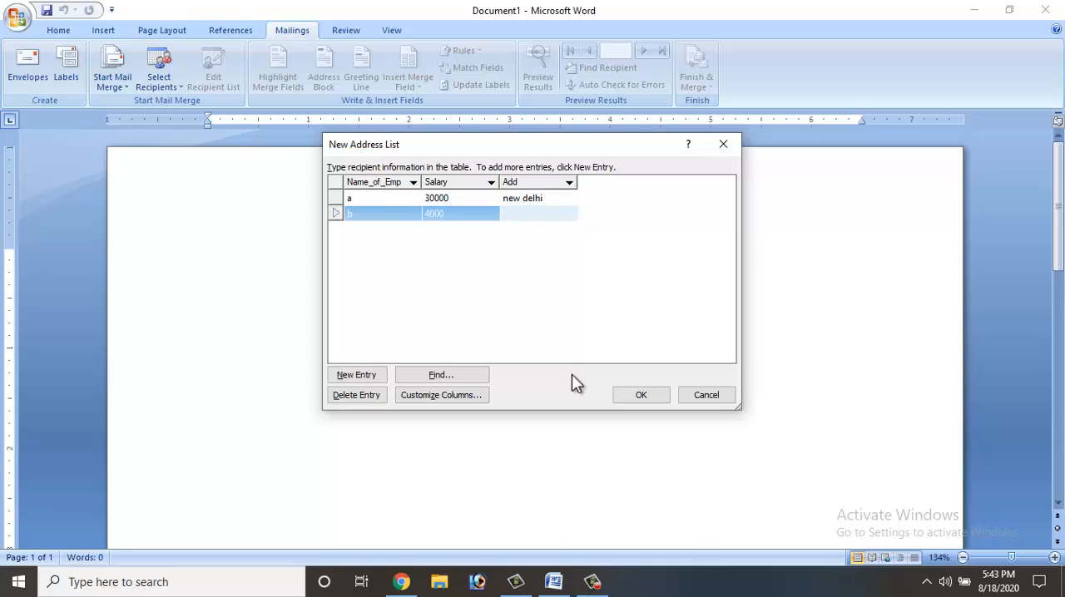
{"action": "key", "text": "shift+Tab"}
{"action": "type", "text": "0"}
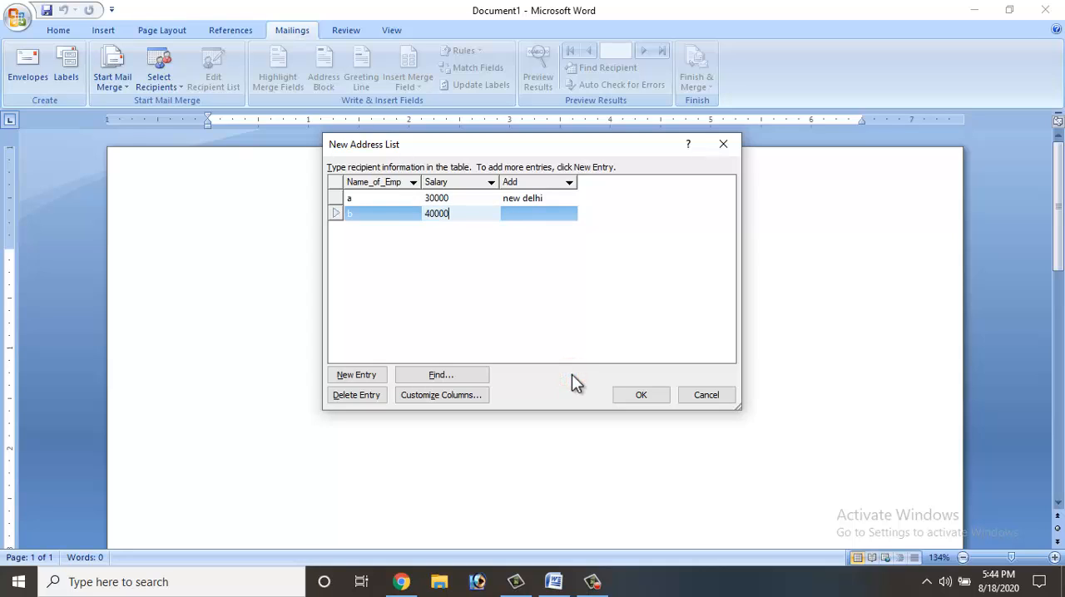
{"action": "key", "text": "Tab"}
{"action": "type", "text": "bombay"}
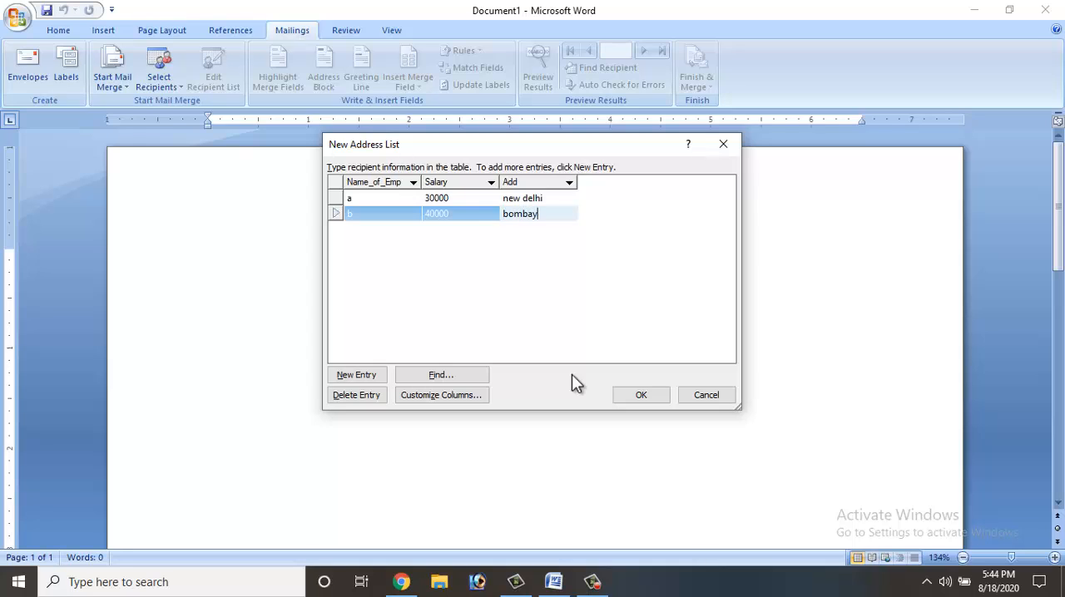
{"action": "key", "text": "Tab"}
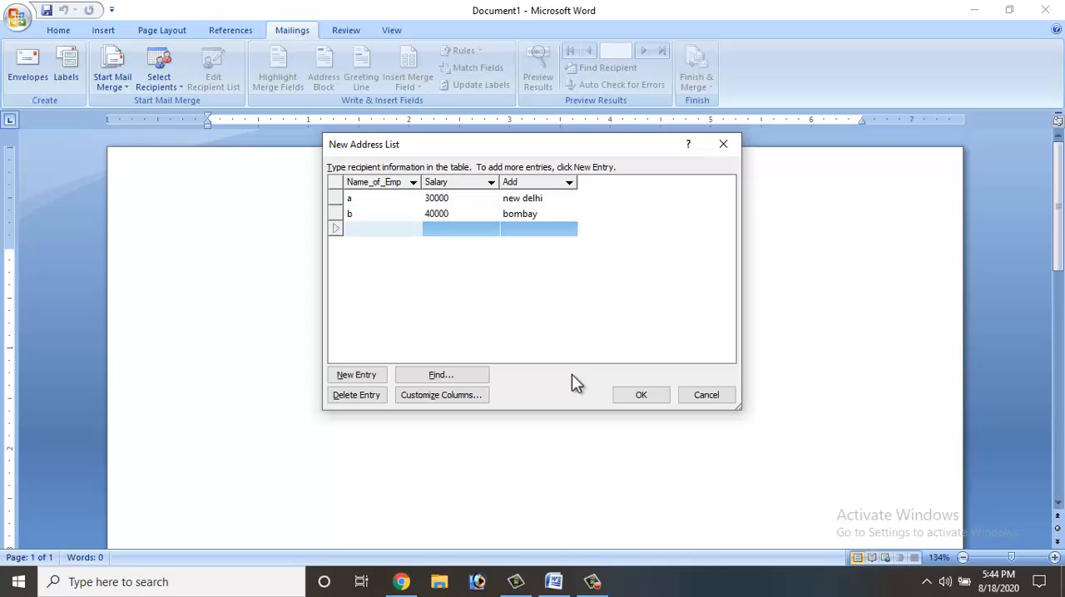
- Fill the third recipient entry with Name_of_Emp c, Salary 30000 and Add calcu
{"action": "type", "text": "c"}
{"action": "key", "text": "Tab"}
{"action": "type", "text": "30000"}
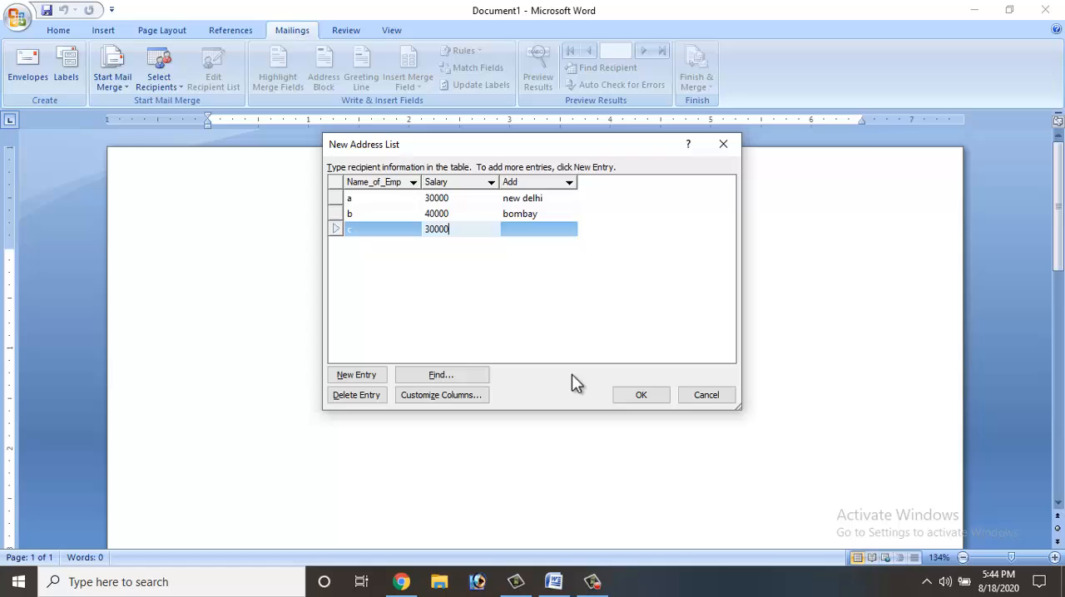
{"action": "key", "text": "Tab"}
{"action": "type", "text": "calcu"}
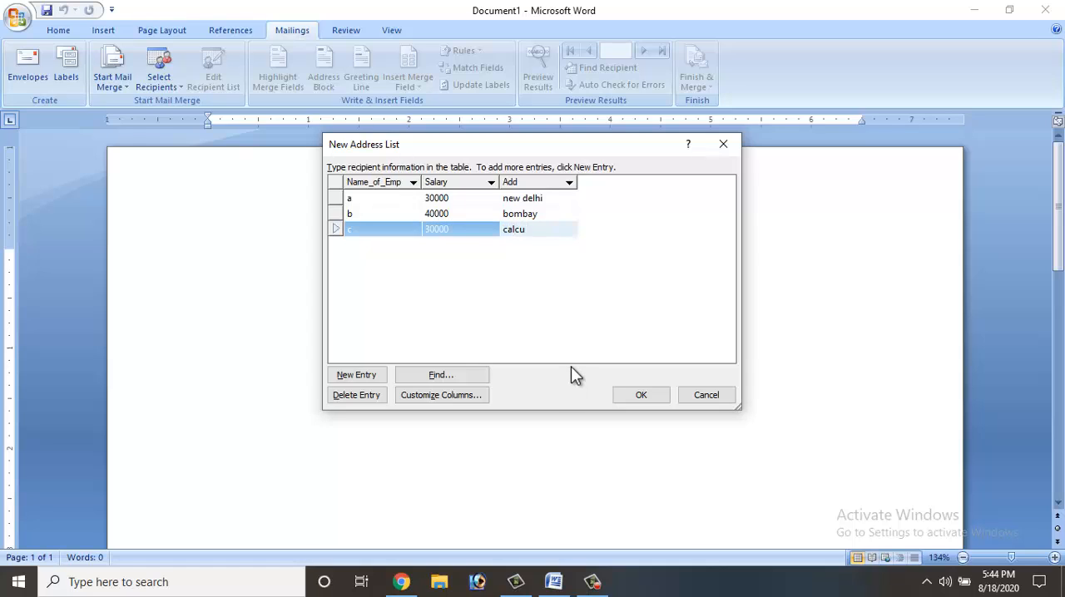
- Add a fourth recipient entry with Name_of_Emp d, Salary 40000 and Add channi
{"action": "key", "text": "Tab"}
{"action": "type", "text": "d"}
{"action": "key", "text": "Tab"}
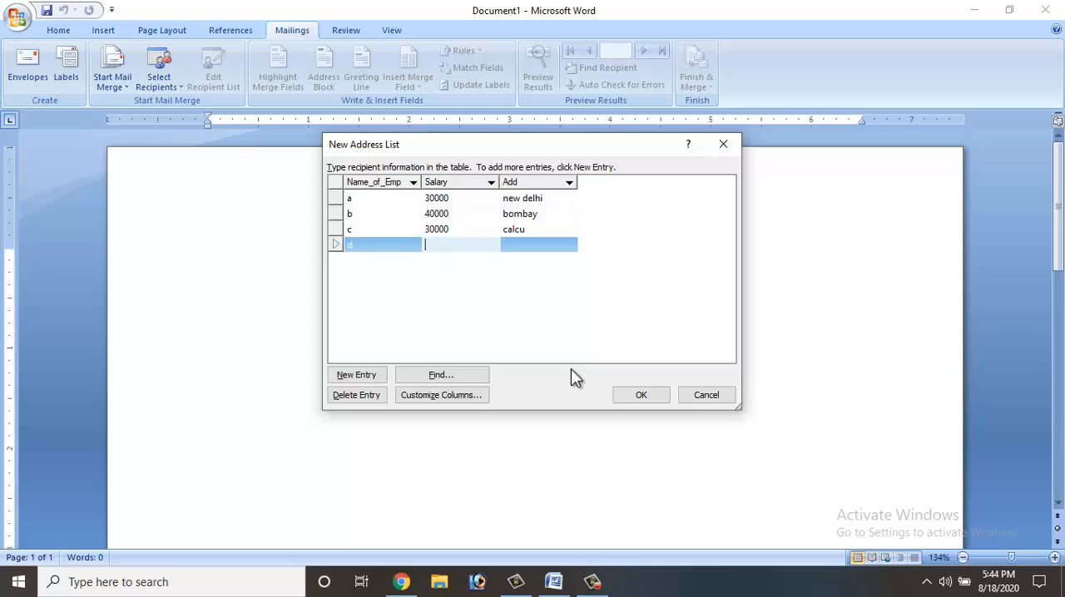
{"action": "type", "text": "40000"}
{"action": "key", "text": "Tab"}
{"action": "type", "text": "channi"}
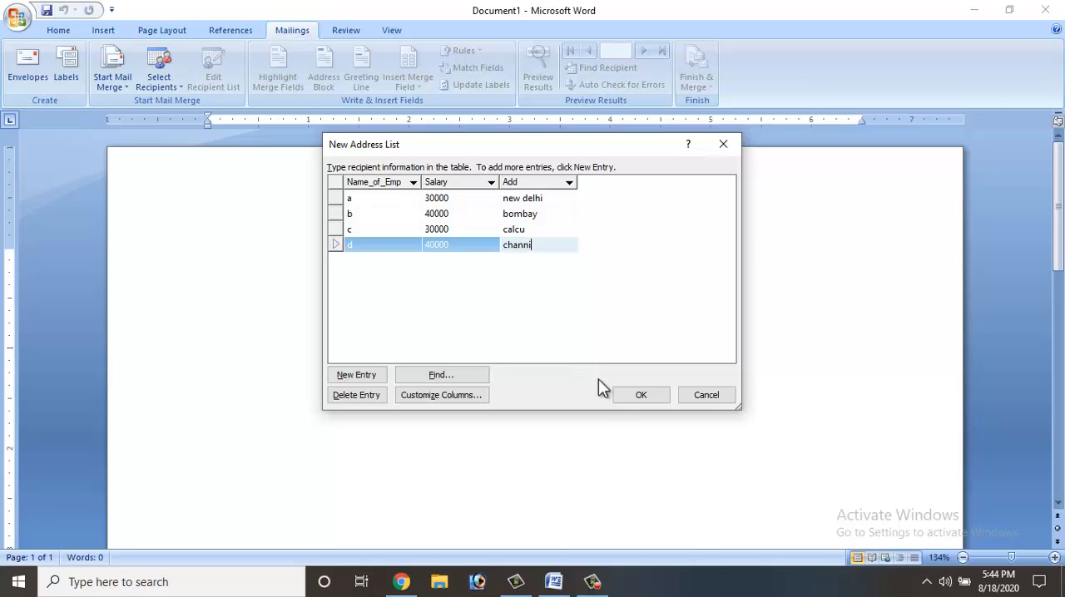
- Finish the address list and save it as teacher list in My Data Sources
{"action": "left_click", "coordinate": [619, 398]}
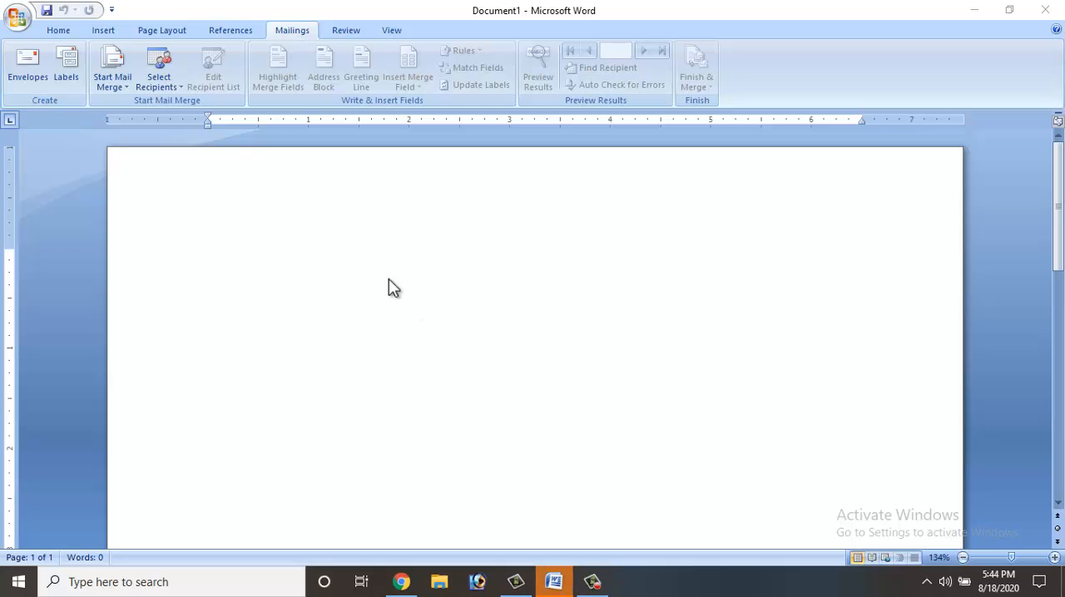
{"action": "left_click", "coordinate": [258, 238]}
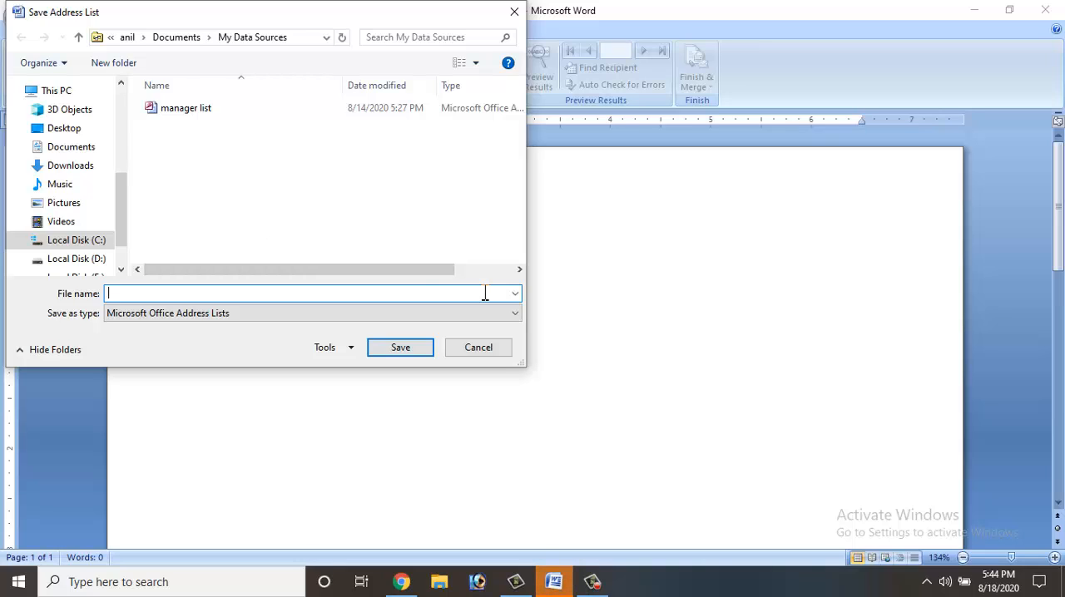
{"action": "type", "text": "teacher list"}
{"action": "left_click", "coordinate": [376, 351]}
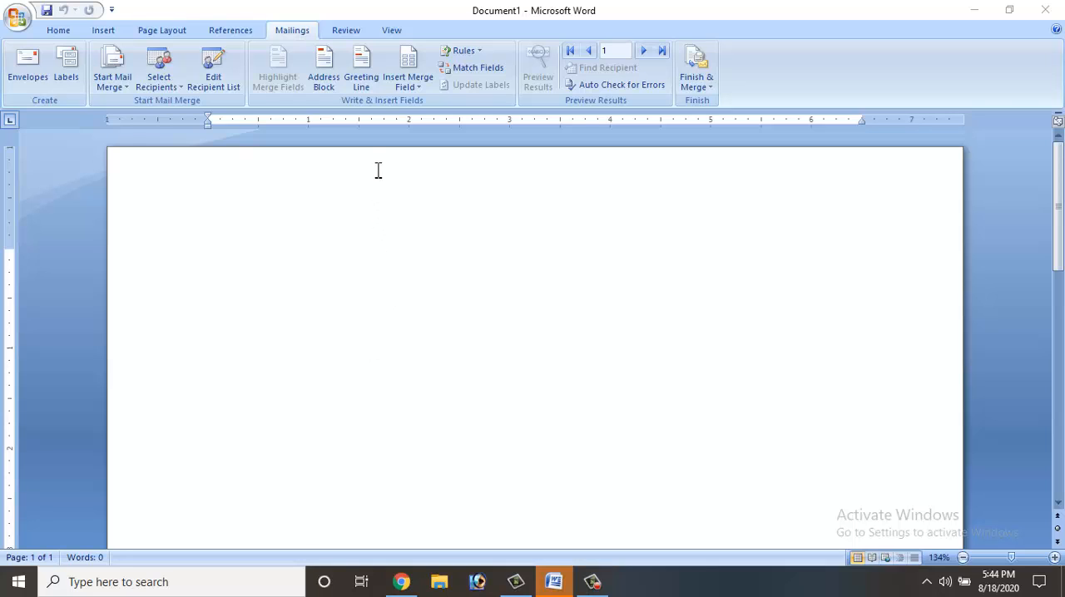
- Insert the merge fields Name_of_Emp, Salary and Add on three consecutive lines at the start of the letter
{"action": "left_click", "coordinate": [410, 88]}
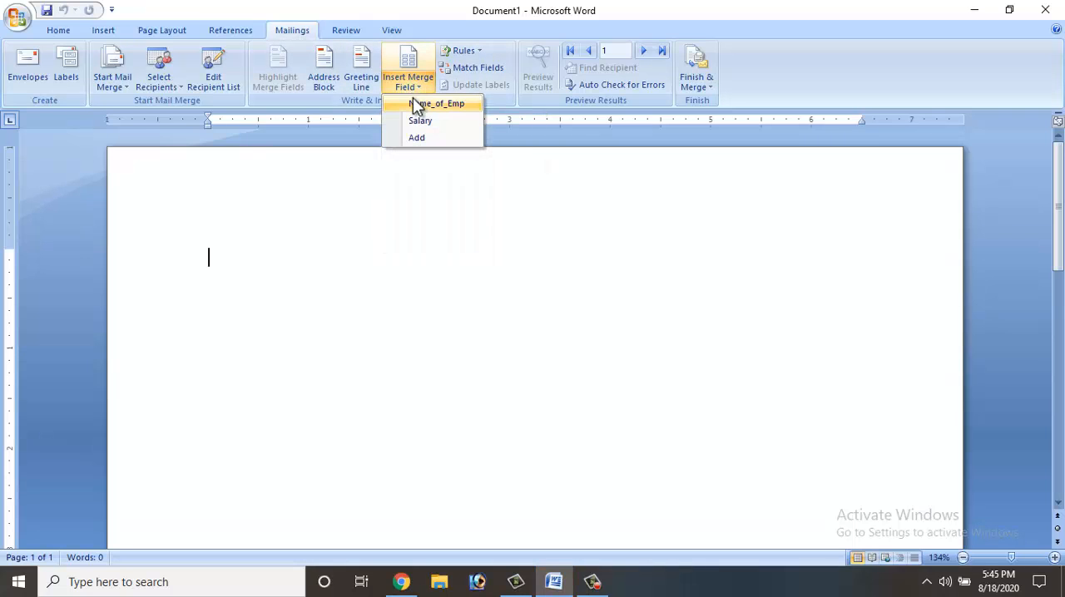
{"action": "left_click", "coordinate": [413, 104]}
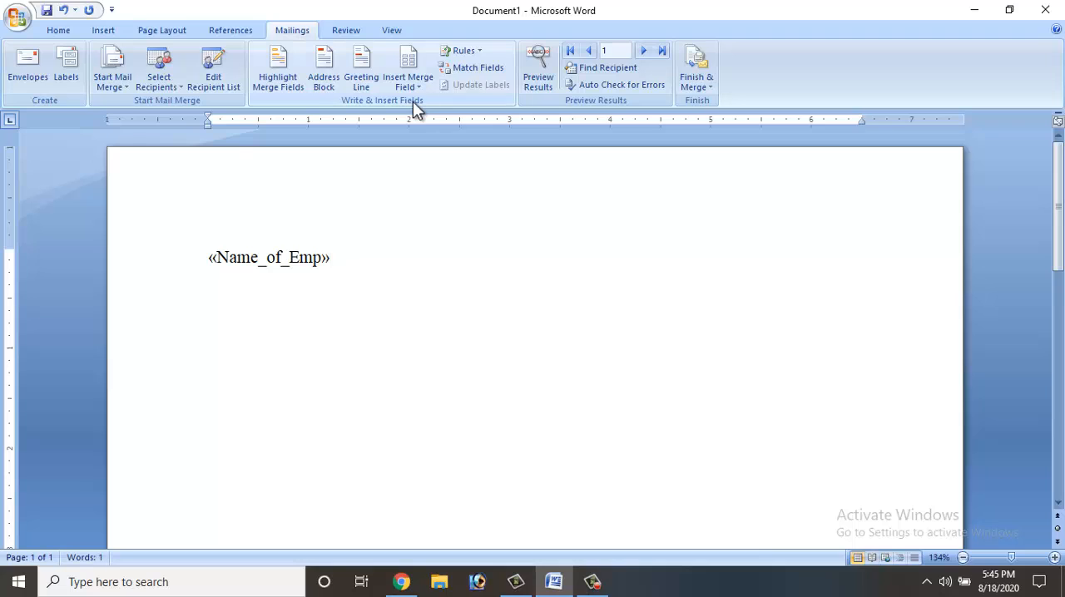
{"action": "key", "text": "Return"}
{"action": "left_click", "coordinate": [417, 93]}
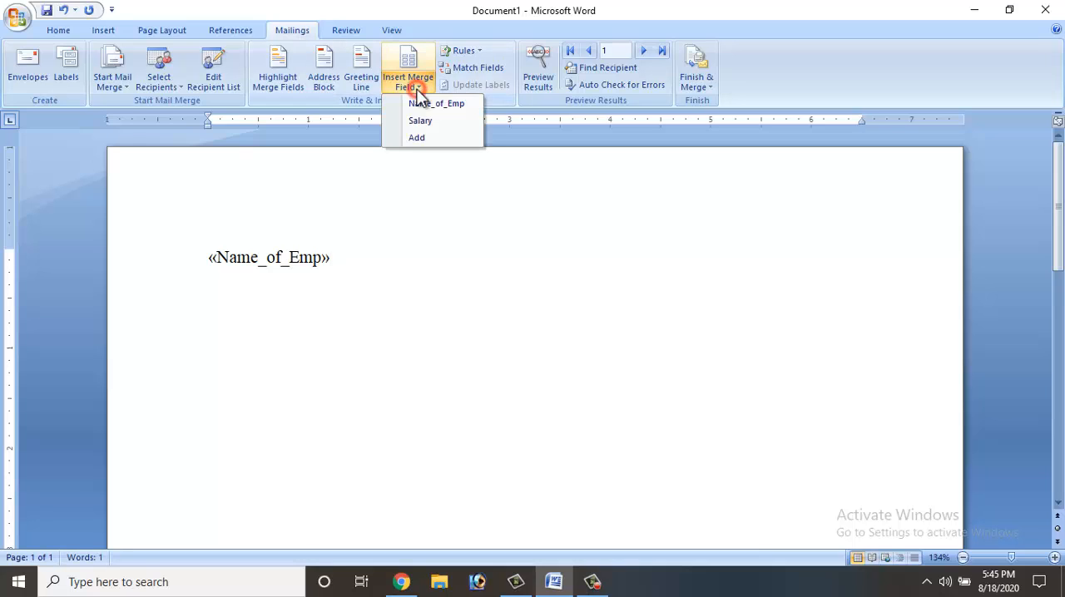
{"action": "left_click", "coordinate": [418, 121]}
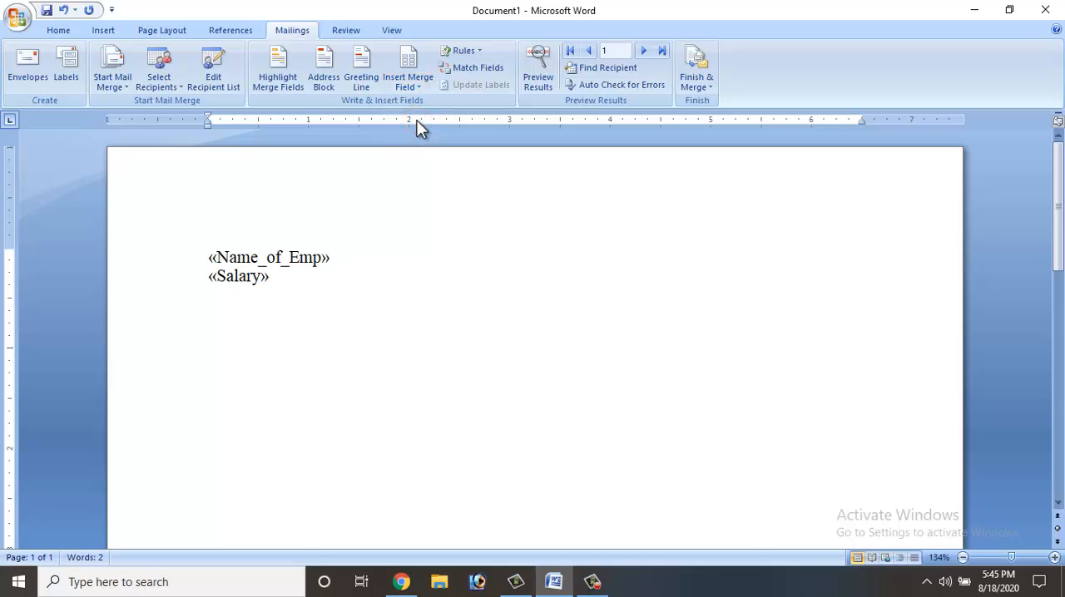
{"action": "key", "text": "Return"}
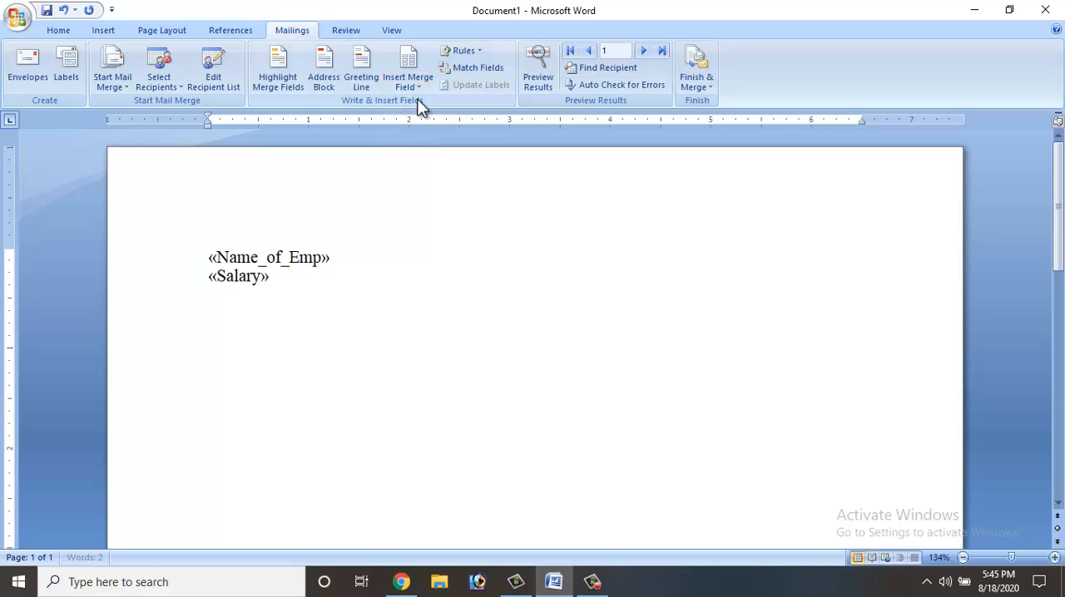
{"action": "left_click", "coordinate": [416, 91]}
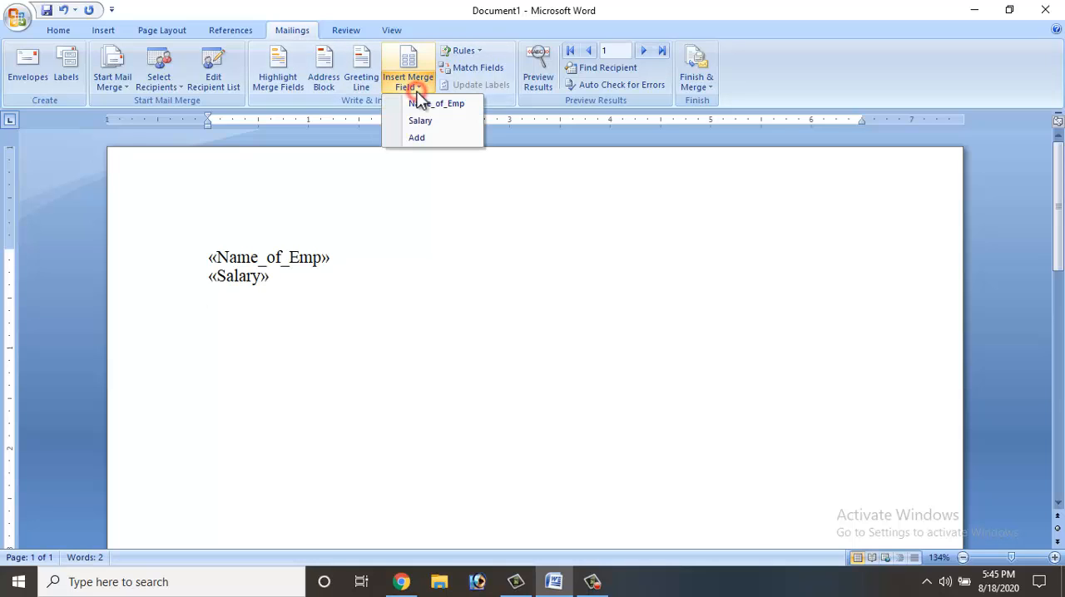
{"action": "left_click", "coordinate": [416, 139]}
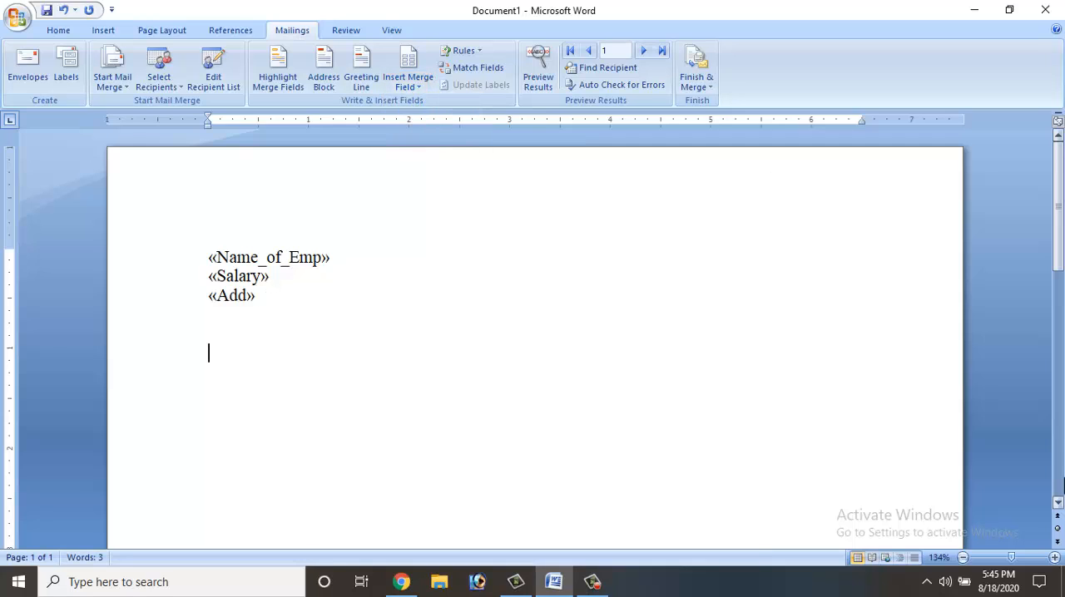
- Write the salutation Res Sir below the address fields and start the body with Your followed by the Salary merge field
{"action": "type", "text": "Res Sir"}
{"action": "key", "text": "Return"}
{"action": "key", "text": "Return"}
{"action": "type", "text": "Your"}
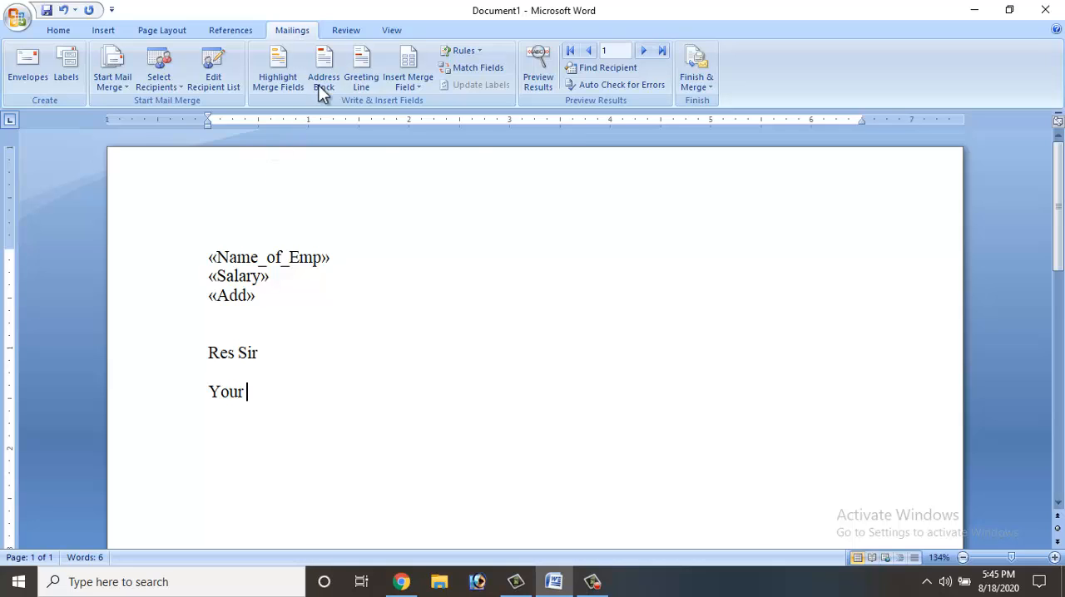
{"action": "left_click", "coordinate": [407, 82]}
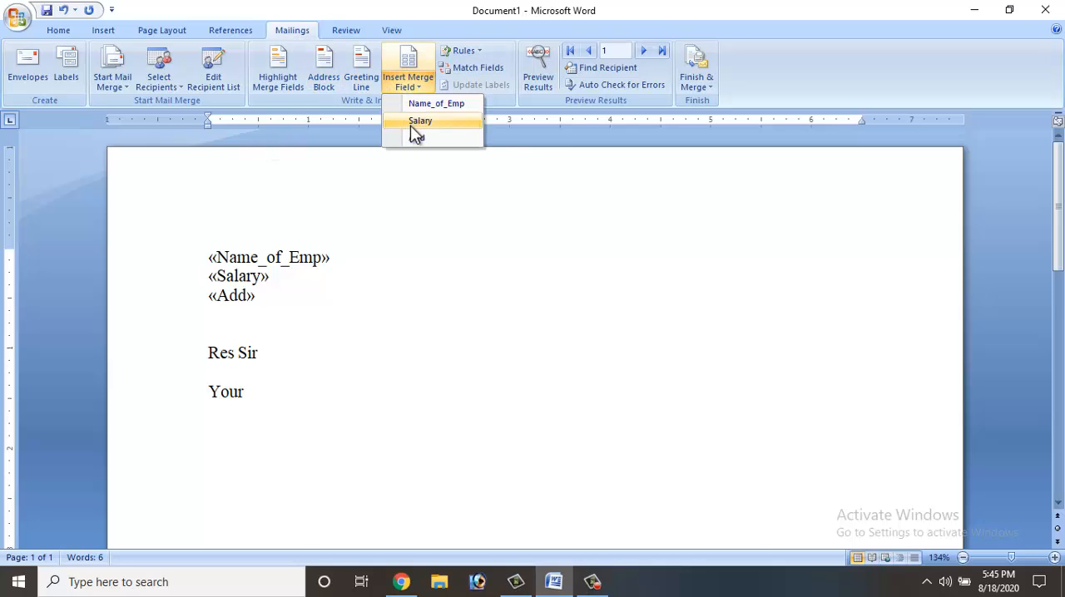
{"action": "left_click", "coordinate": [412, 123]}
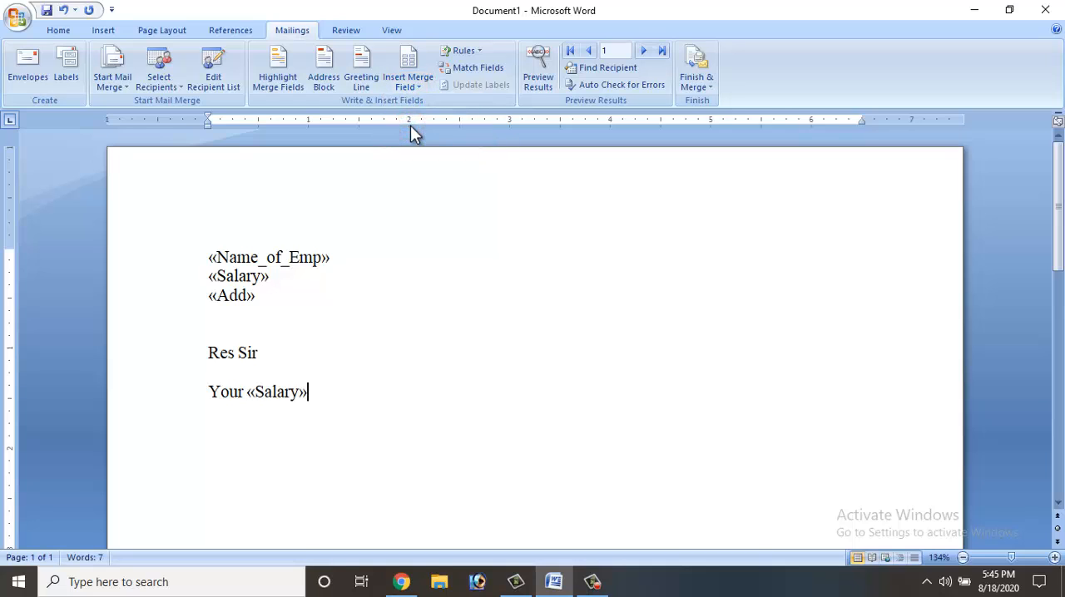
- Paste the copied Insert-tab galleries paragraph after the Salary field and add a closing with Thank you, the sender's name and techknowcomputer
{"action": "type", "text": "On the Insert tab, the galleries include items that are designed to coordinate with the overall look of your document. You can use these galleries to insert tables, headers, footers, lists, cover pages, and other document building blocks. When you create pictures, charts, or diagrams, they also coordinate with your current document look"}
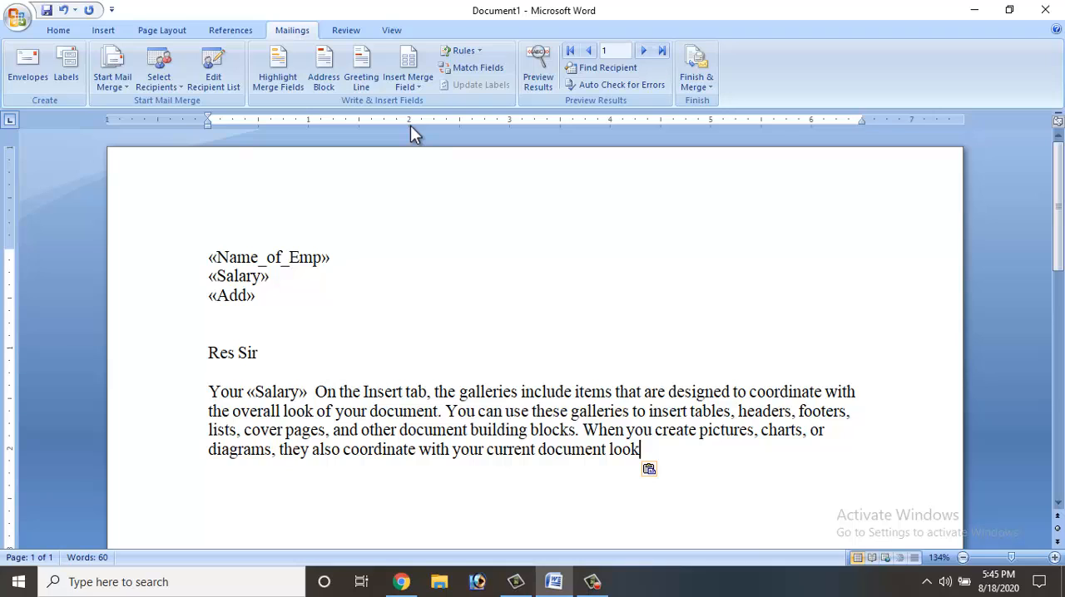
{"action": "type", "text": "."}
{"action": "key", "text": "Return"}
{"action": "key", "text": "Return"}
{"action": "key", "text": "Return"}
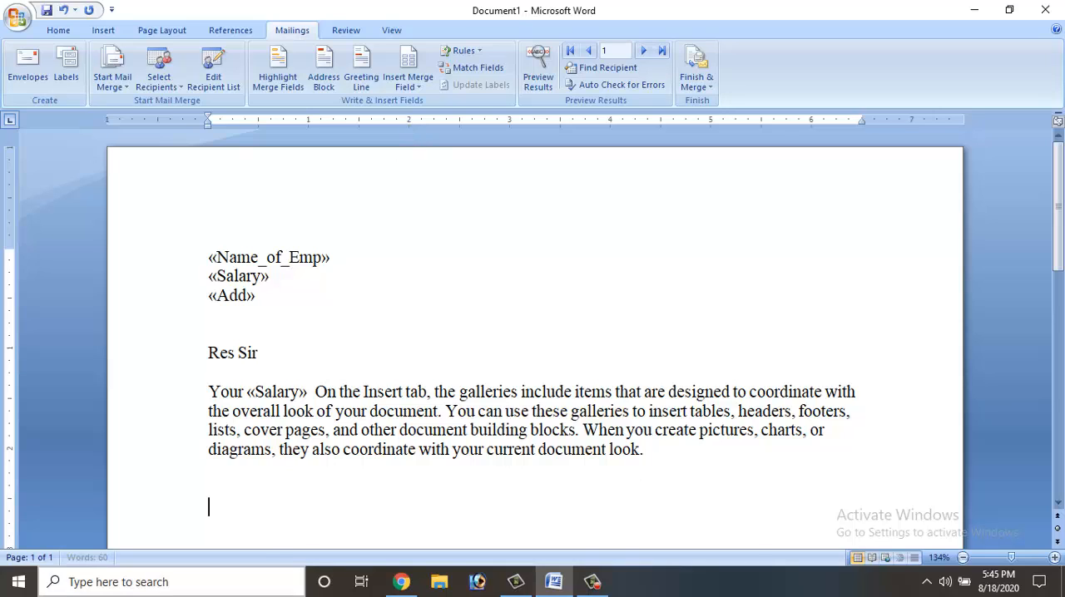
{"action": "type", "text": "Thank you"}
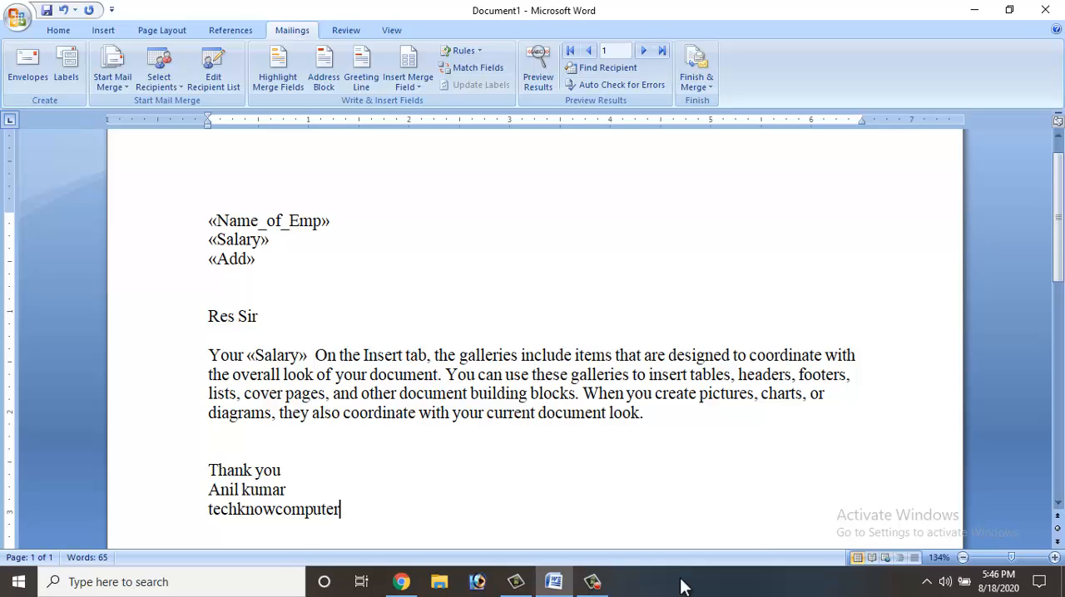
- Preview the merged letter with recipient data and go through the records up to the fourth
{"action": "left_click", "coordinate": [533, 86]}
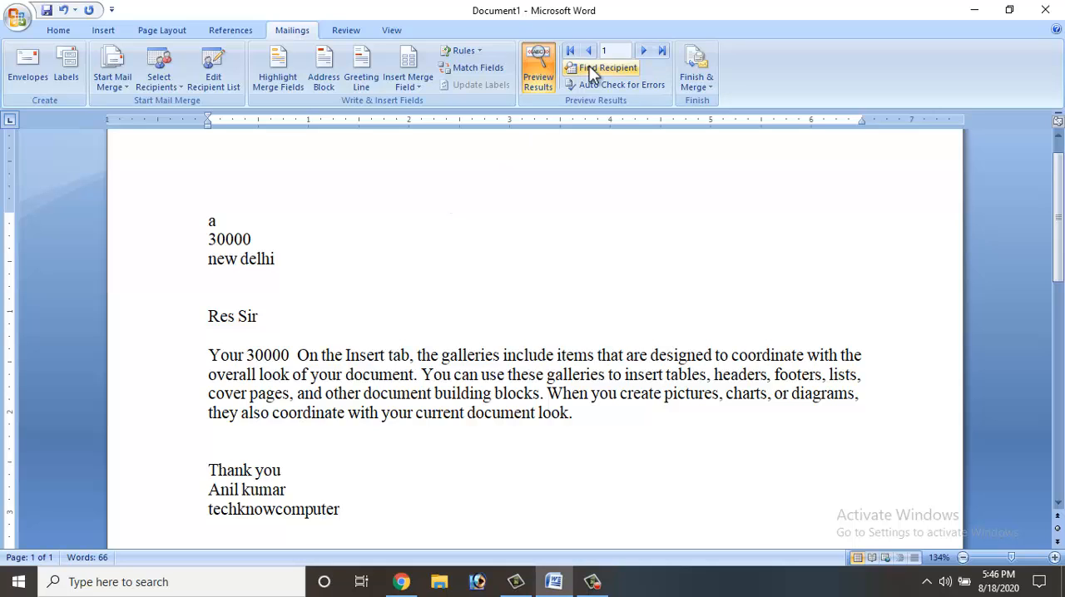
{"action": "left_click", "coordinate": [643, 52]}
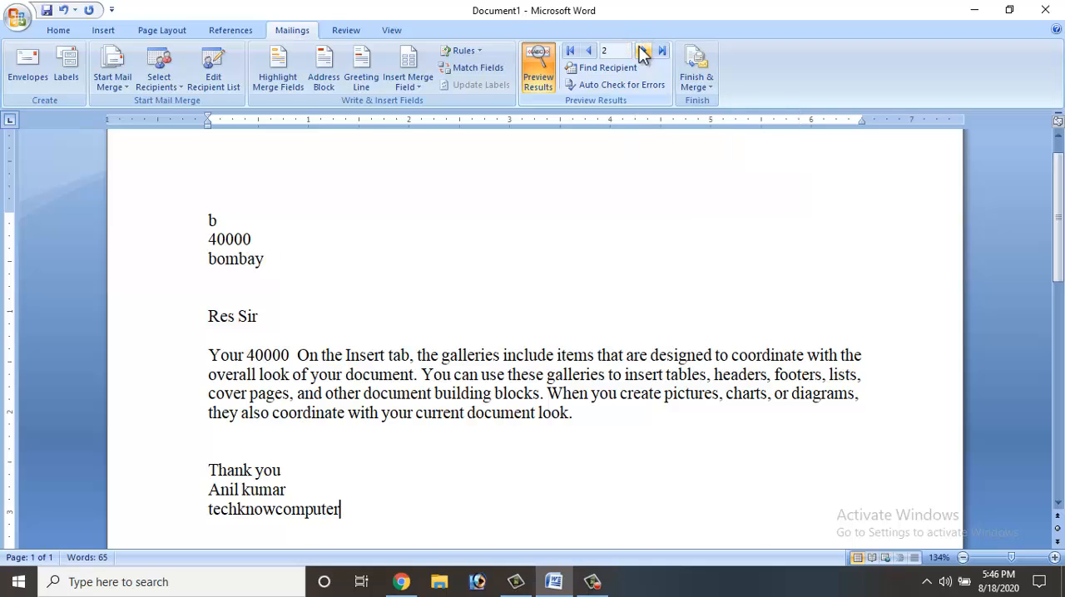
{"action": "left_click", "coordinate": [642, 53]}
{"action": "left_click", "coordinate": [643, 52]}
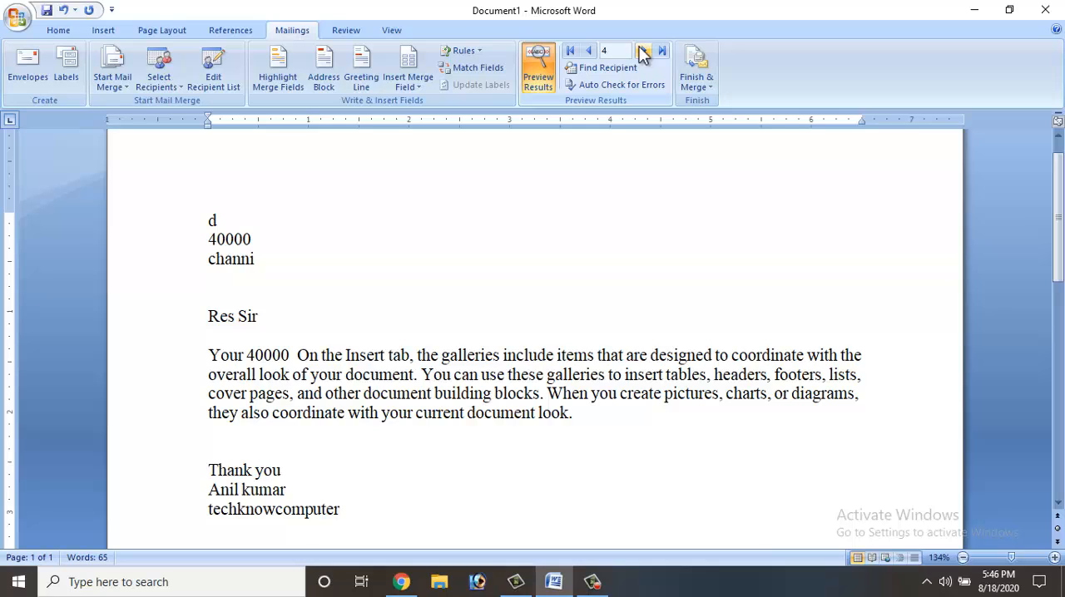
- Merge all records into a new document of individual letters
{"action": "left_click", "coordinate": [704, 90]}
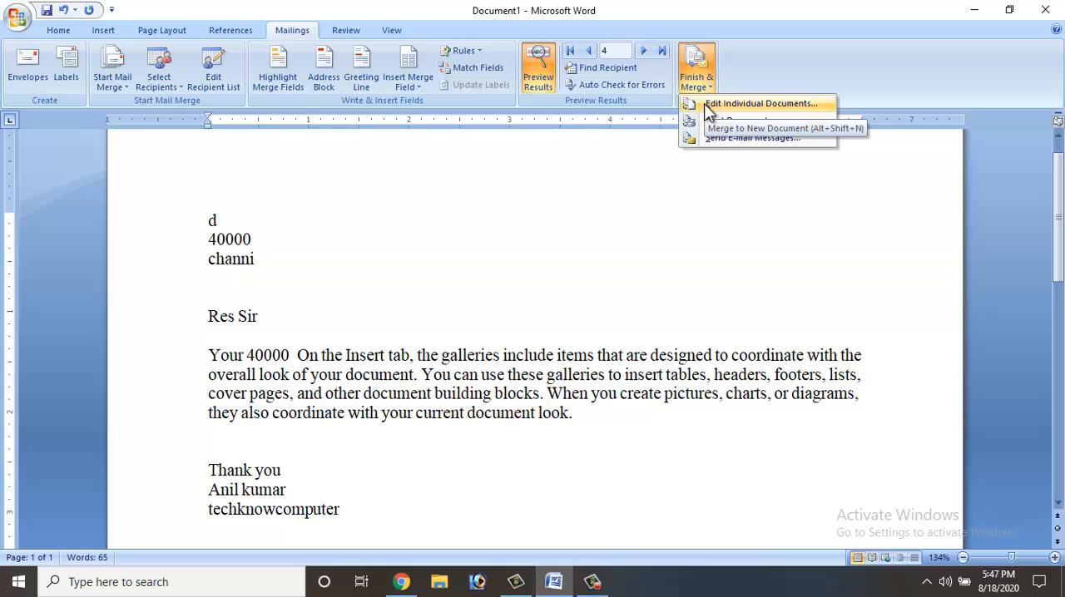
{"action": "left_click", "coordinate": [707, 105]}
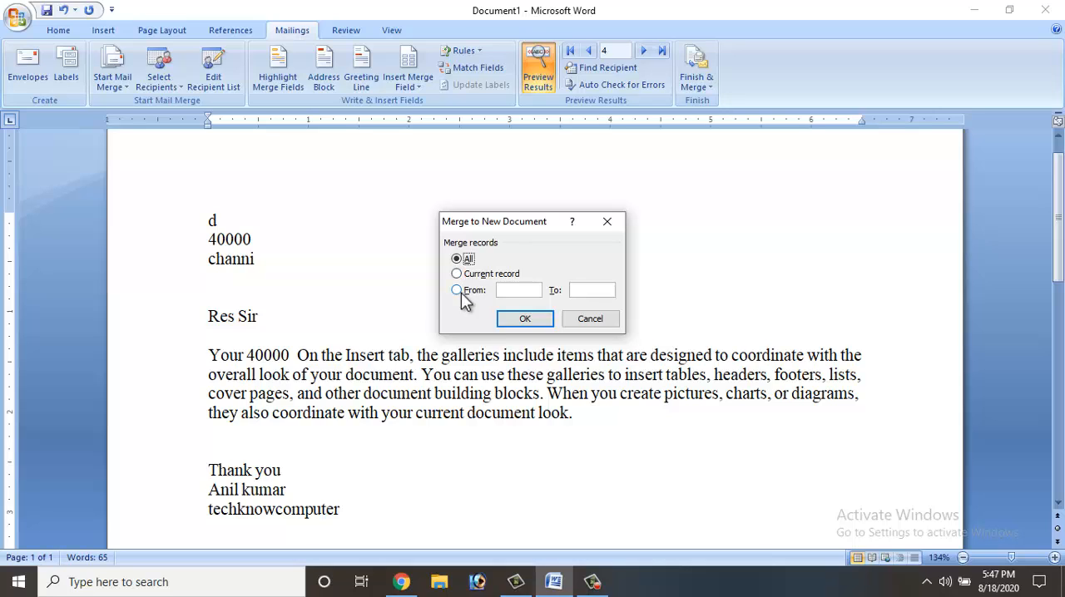
{"action": "left_click", "coordinate": [522, 320]}
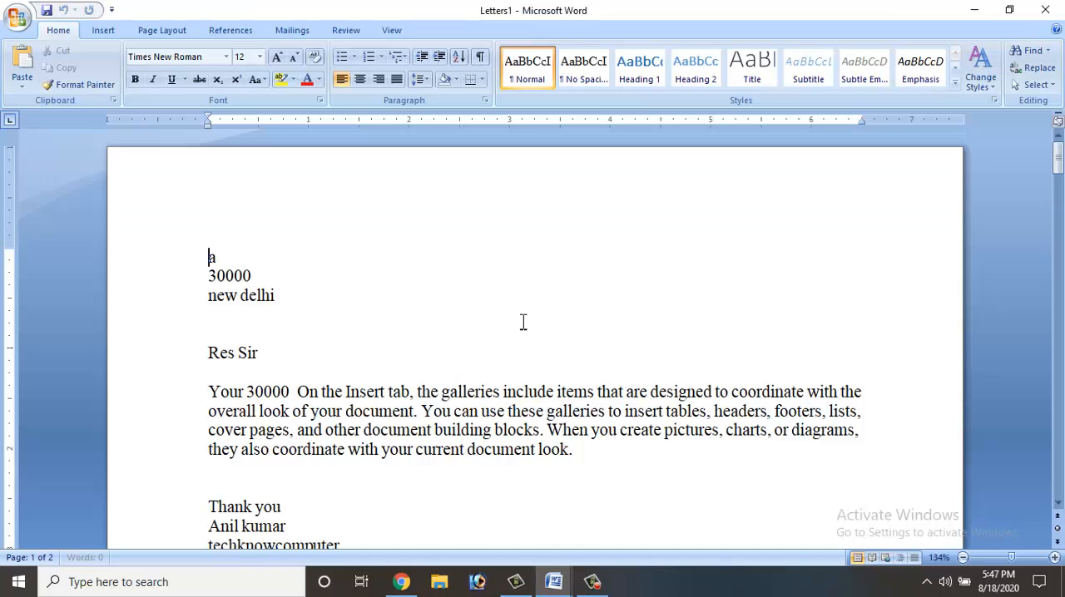
- Examine the four merged letters one by one at reading size in print preview
{"action": "key", "text": "ctrl+F2"}
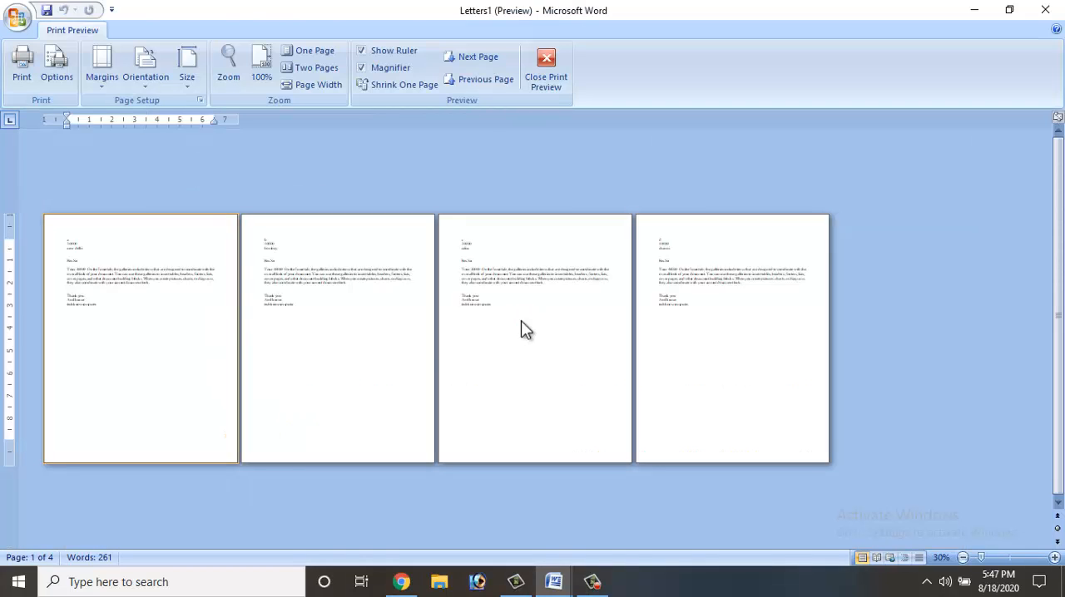
{"action": "left_click", "coordinate": [98, 247]}
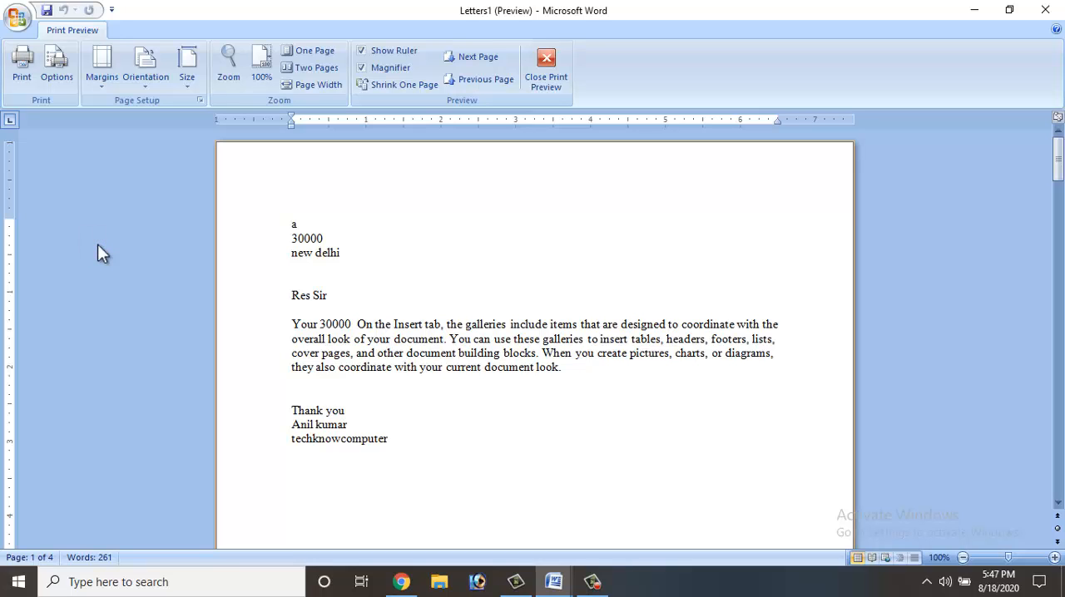
{"action": "left_click", "coordinate": [365, 239]}
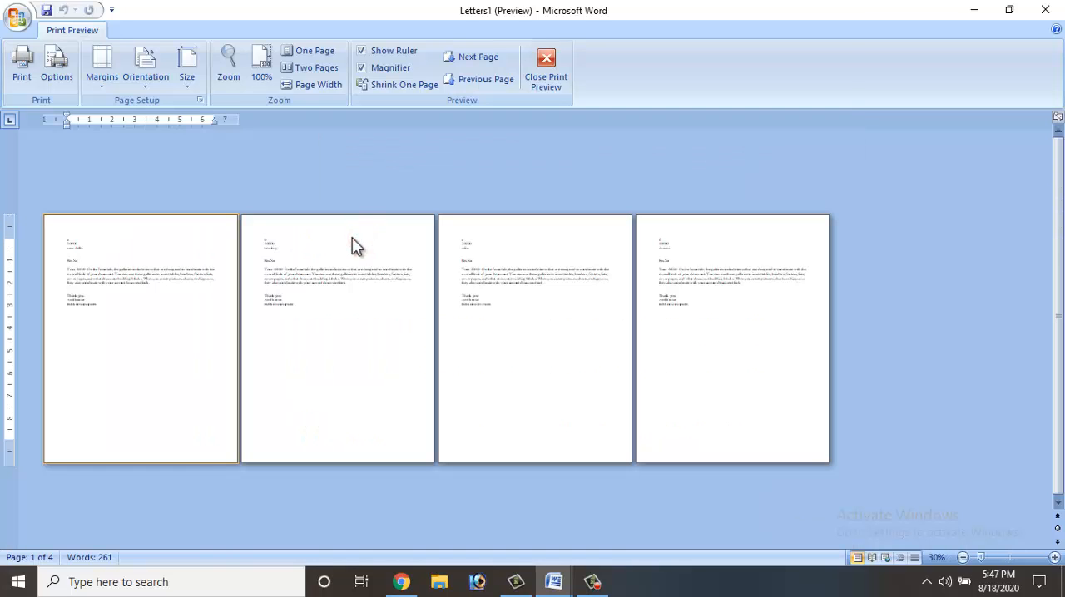
{"action": "left_click", "coordinate": [351, 238]}
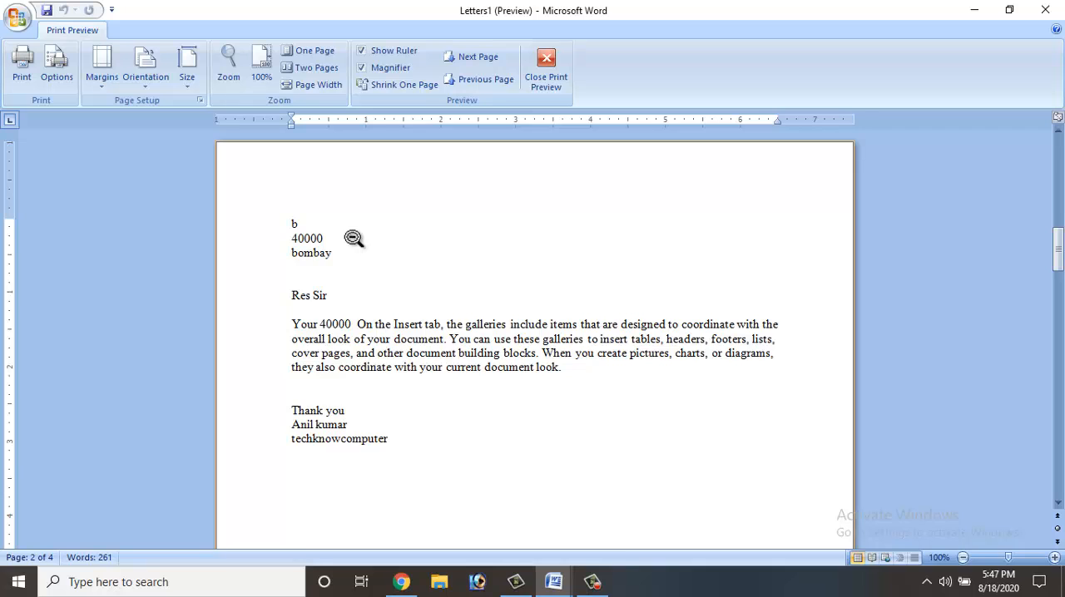
{"action": "left_click", "coordinate": [353, 239]}
{"action": "left_click", "coordinate": [481, 245]}
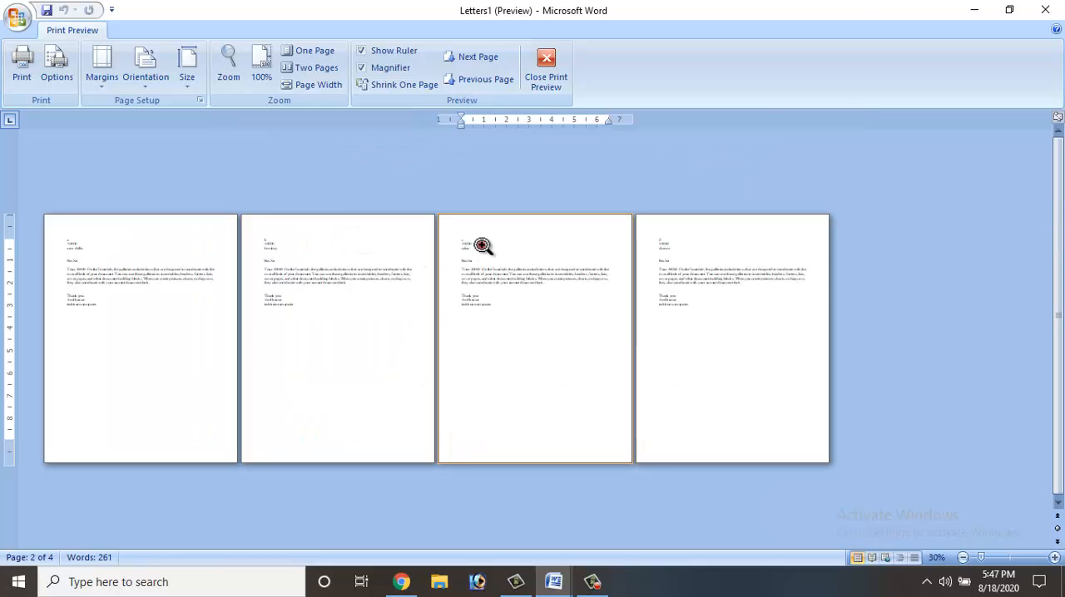
{"action": "left_click", "coordinate": [481, 244]}
{"action": "left_click", "coordinate": [670, 243]}
{"action": "left_click", "coordinate": [673, 241]}
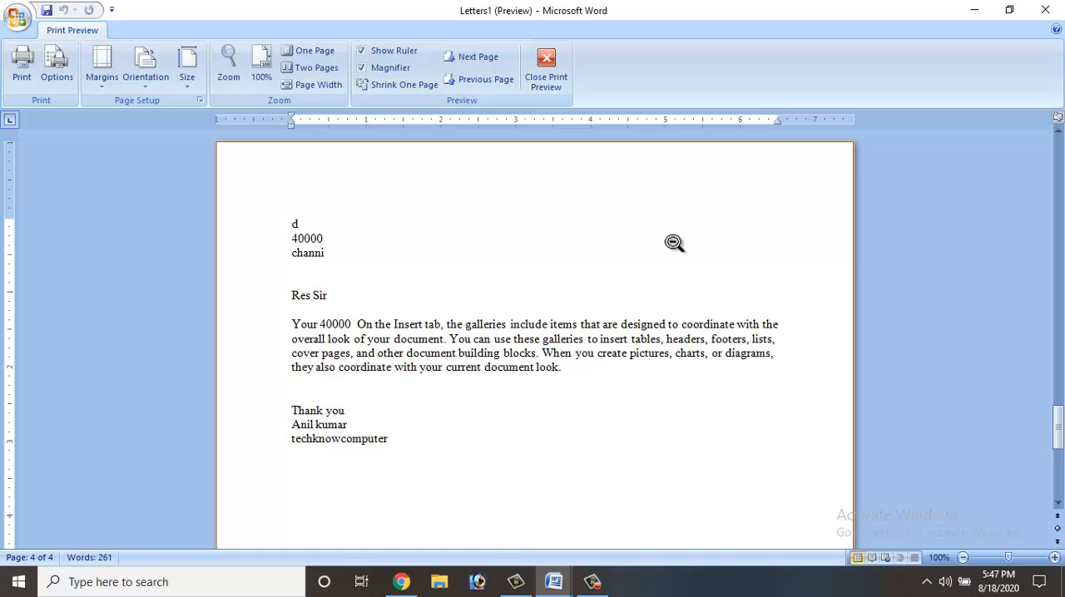
{"action": "key", "text": "Escape"}
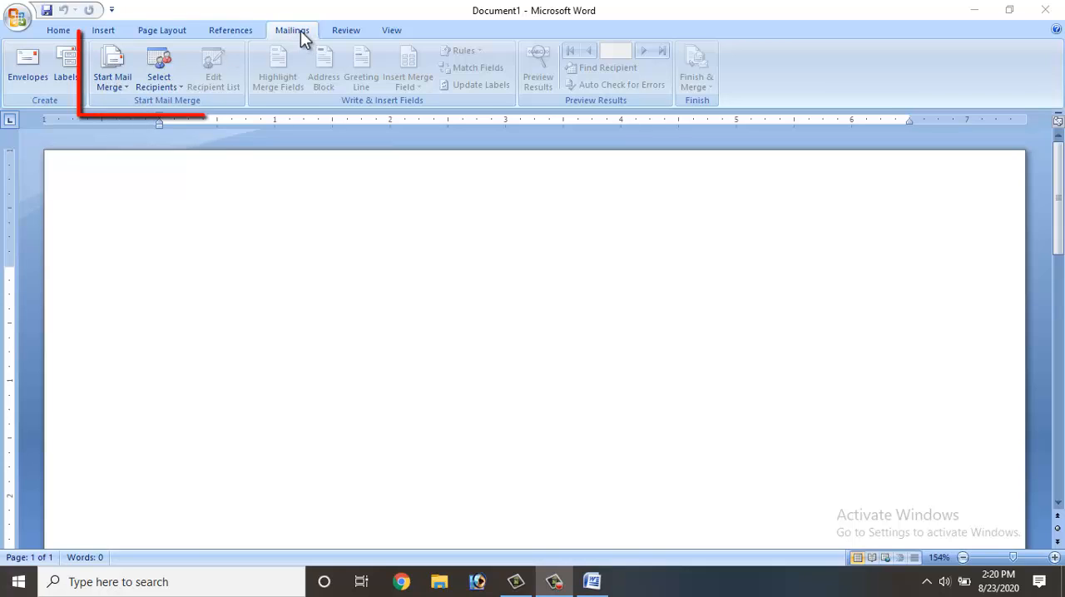
- Start a Letters mail merge and use the existing manager list as its recipients, keeping all entries included
{"action": "left_click", "coordinate": [125, 91]}
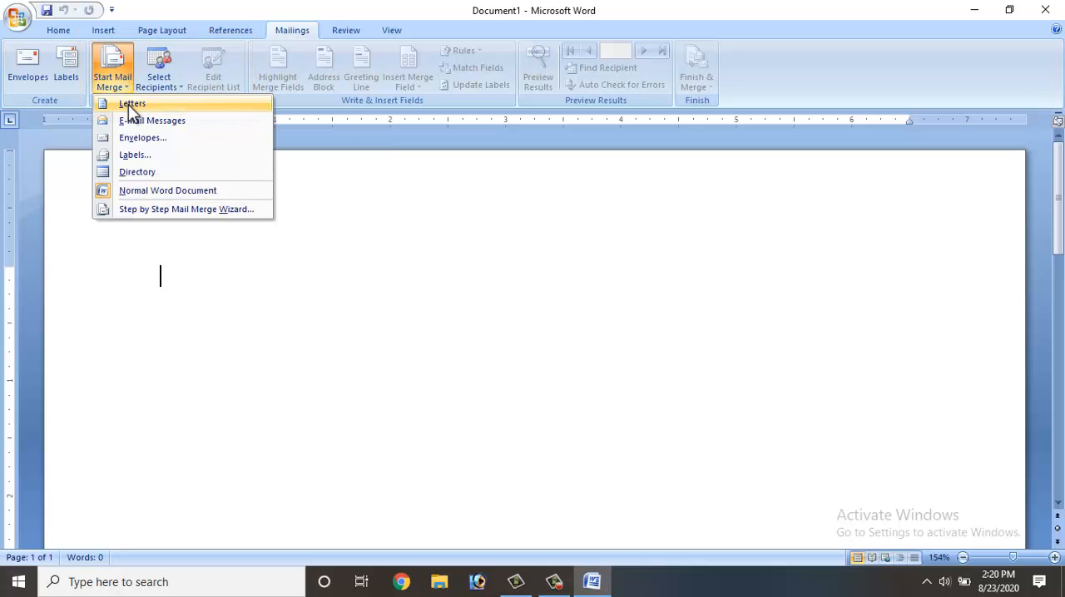
{"action": "left_click", "coordinate": [131, 105]}
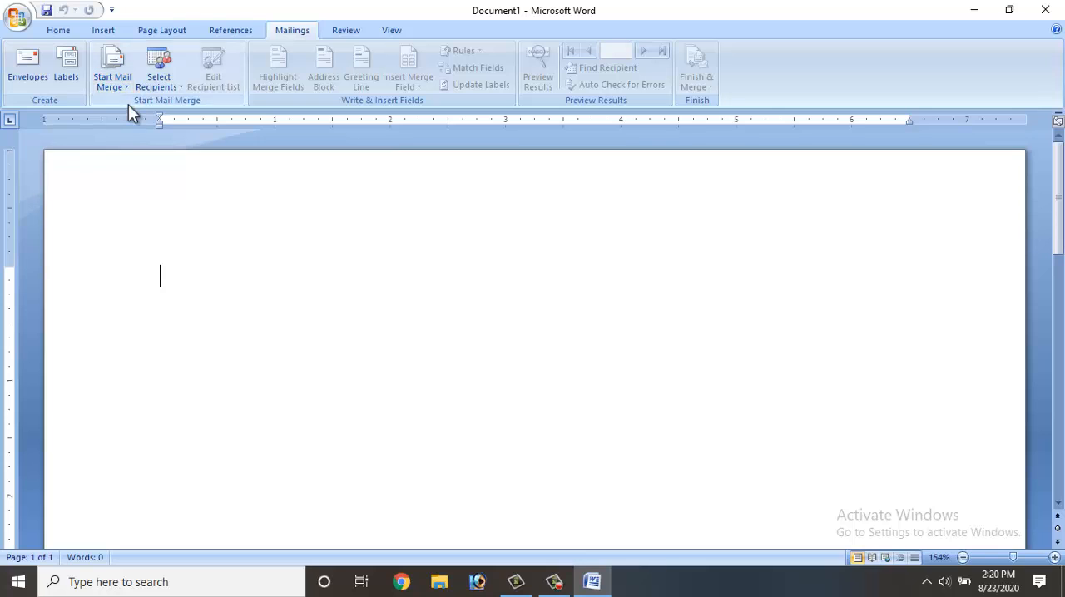
{"action": "left_click", "coordinate": [166, 86]}
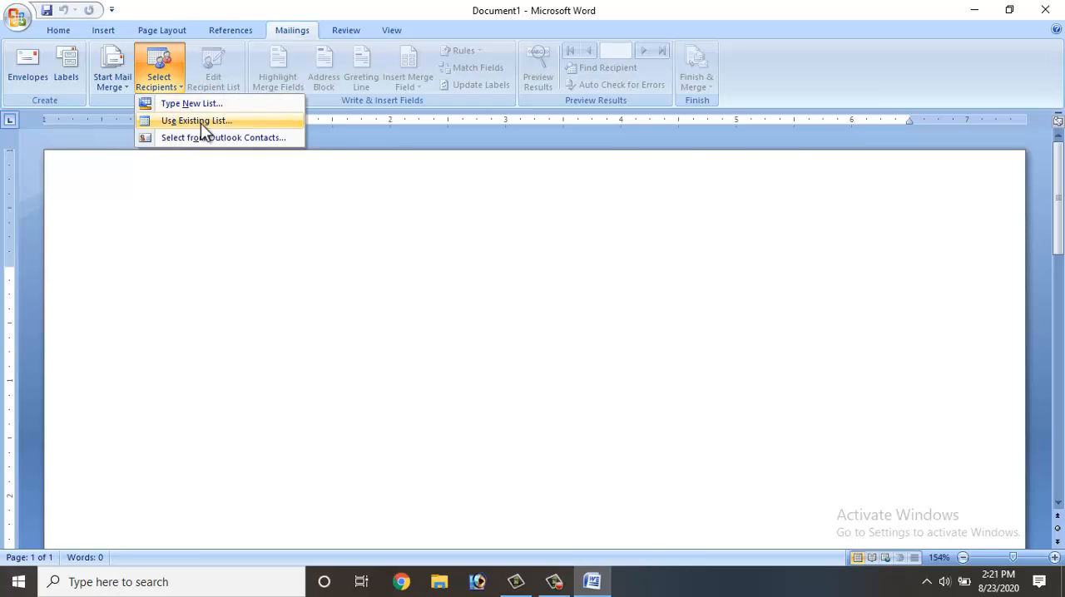
{"action": "left_click", "coordinate": [200, 123]}
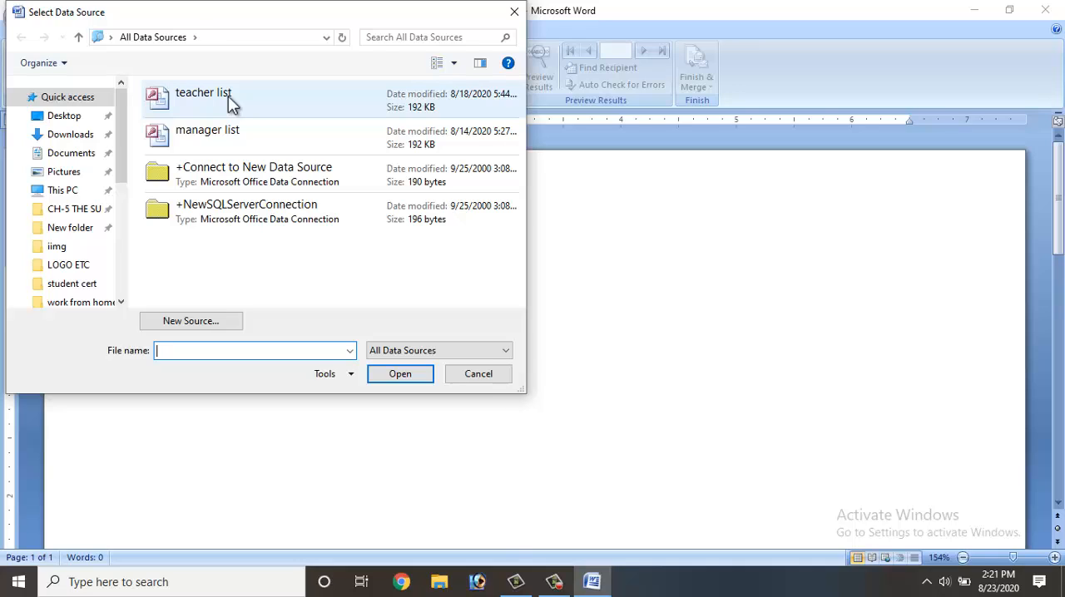
{"action": "double_click", "coordinate": [215, 138]}
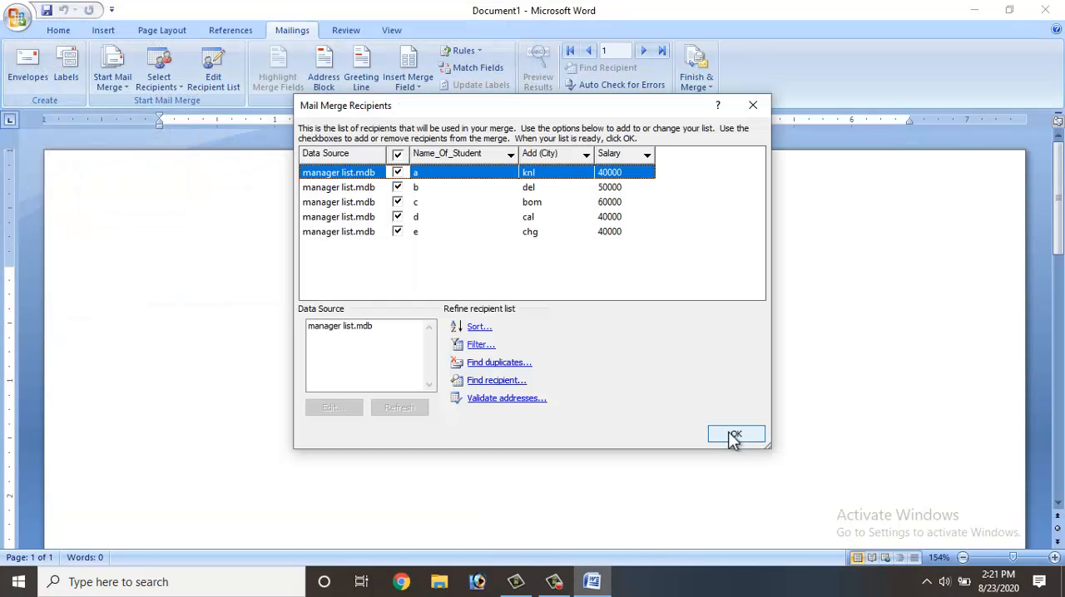
{"action": "left_click", "coordinate": [733, 437]}
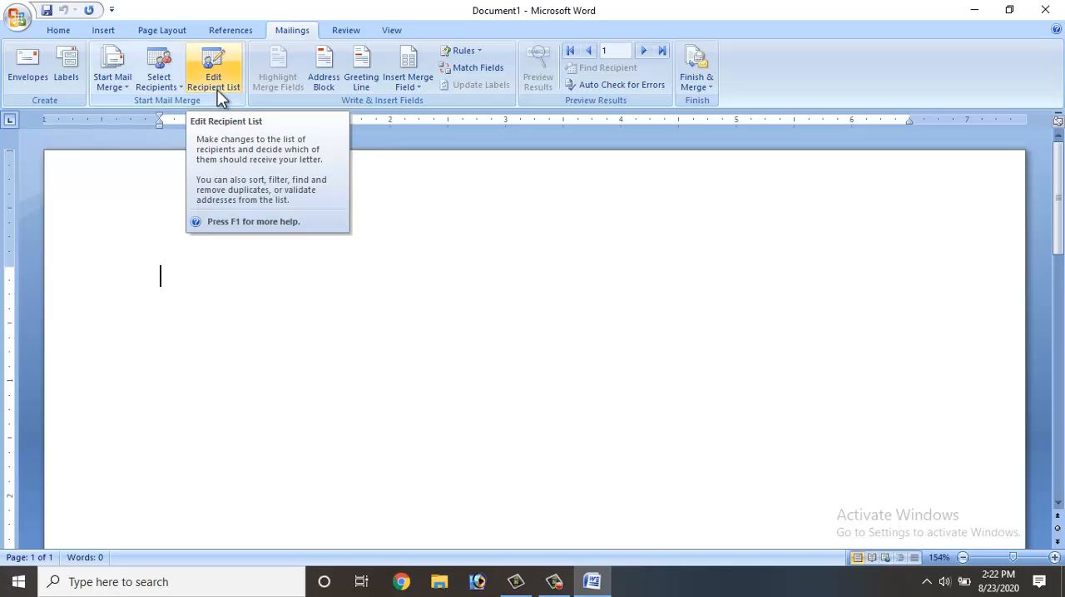
- Leave out the address block and insert a greeting line beginning with Dear at the start of the letter
{"action": "left_click", "coordinate": [324, 81]}
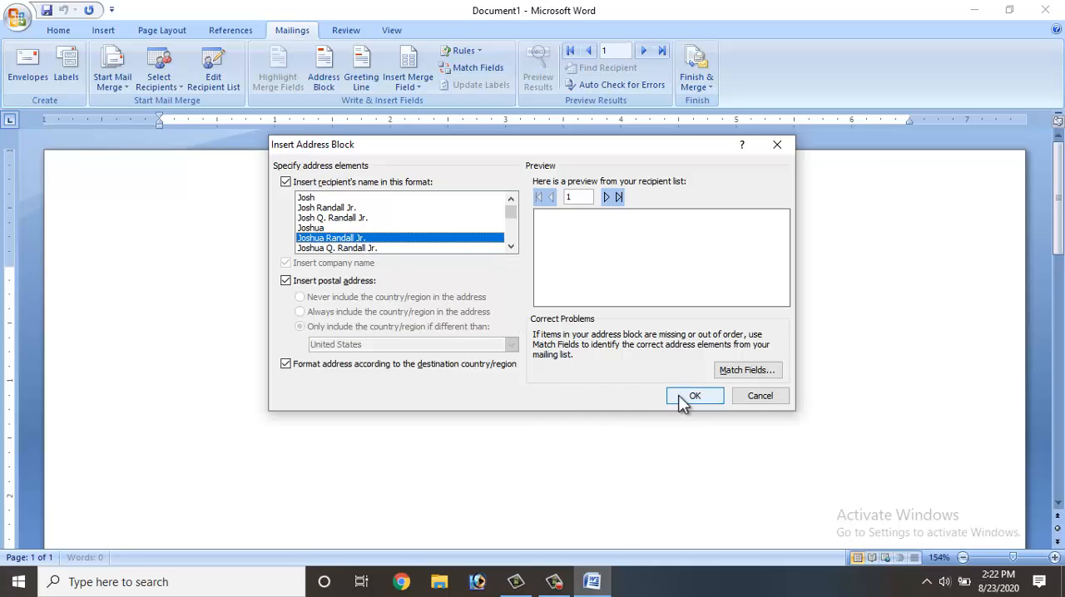
{"action": "left_click", "coordinate": [776, 397]}
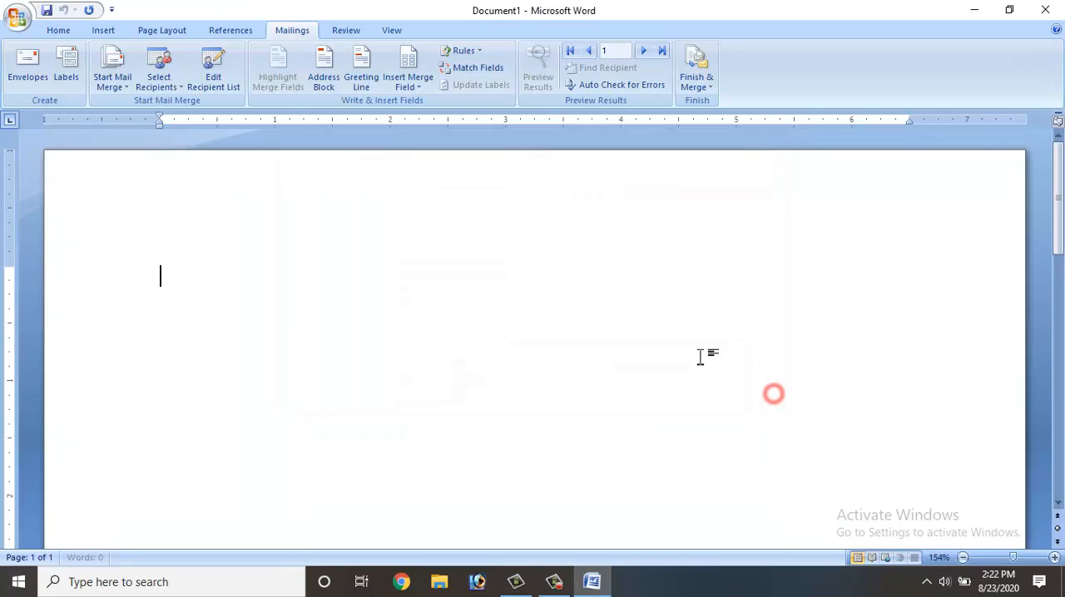
{"action": "left_click", "coordinate": [358, 88]}
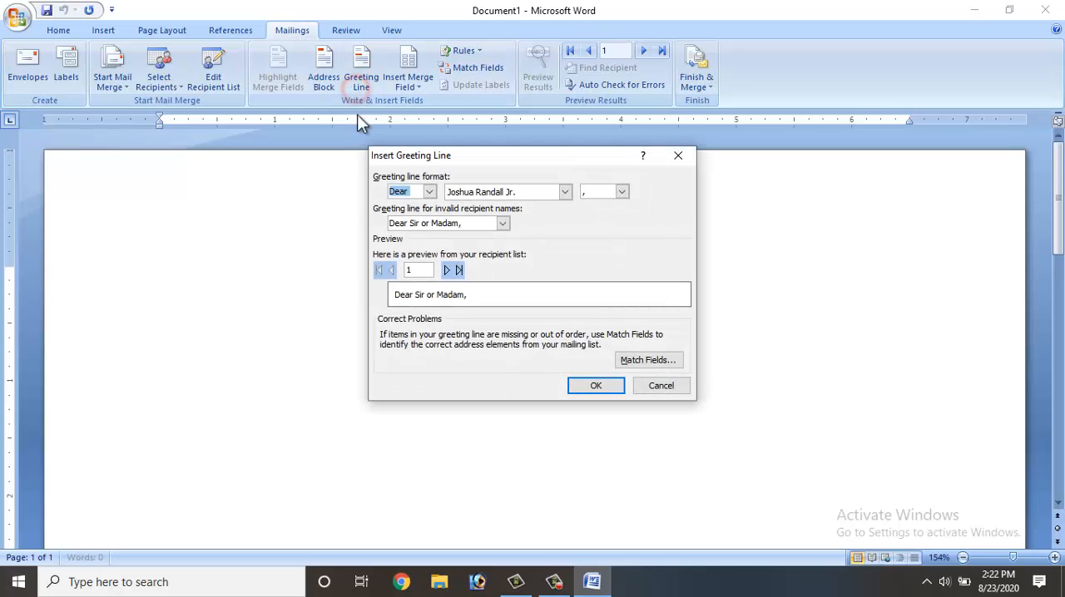
{"action": "left_click", "coordinate": [428, 192]}
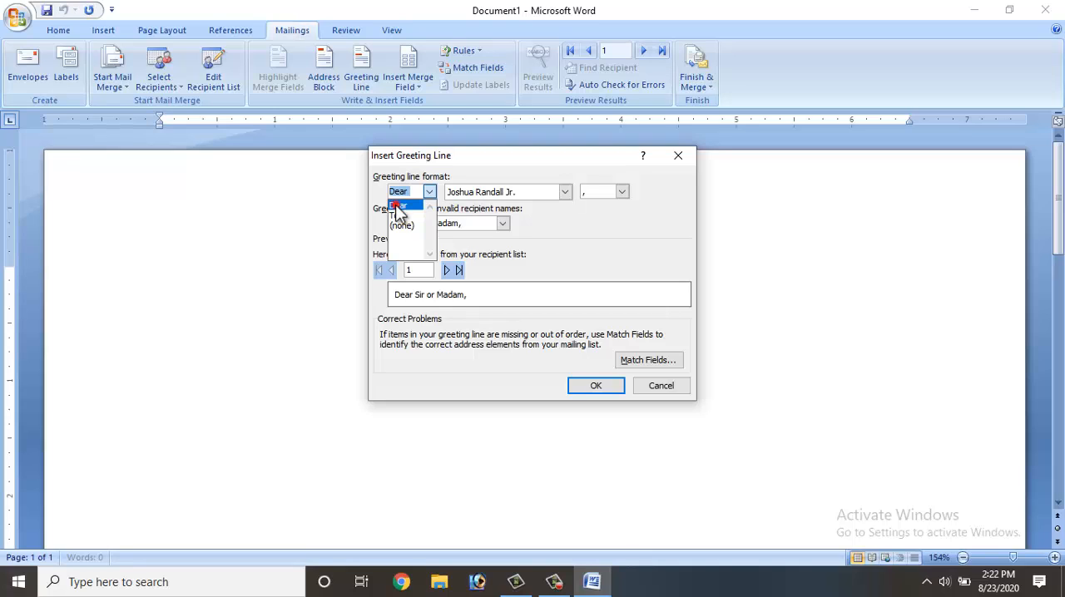
{"action": "left_click", "coordinate": [396, 205]}
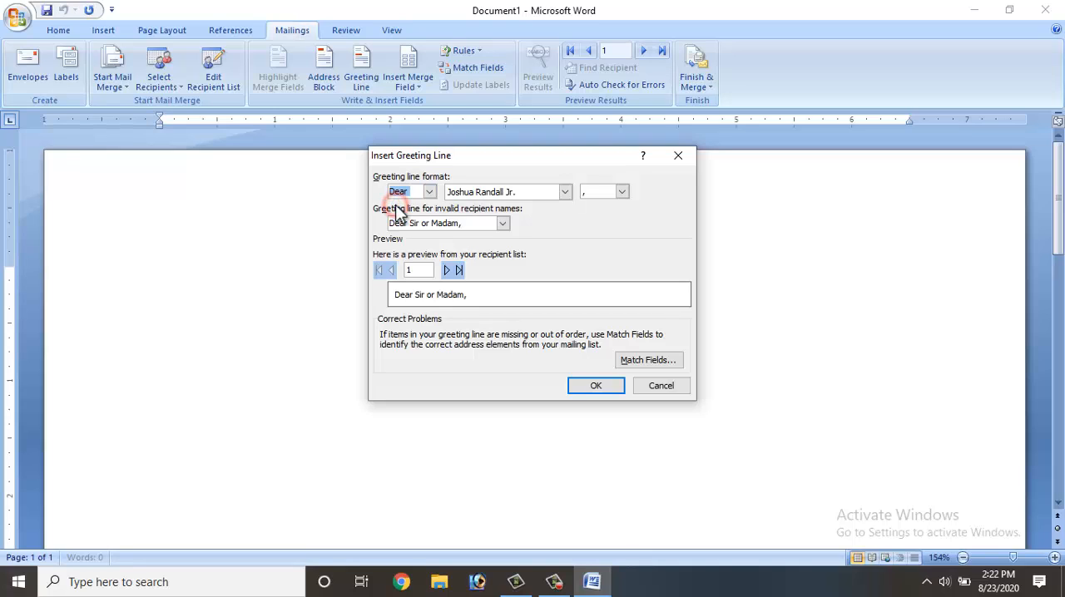
{"action": "left_click", "coordinate": [614, 388]}
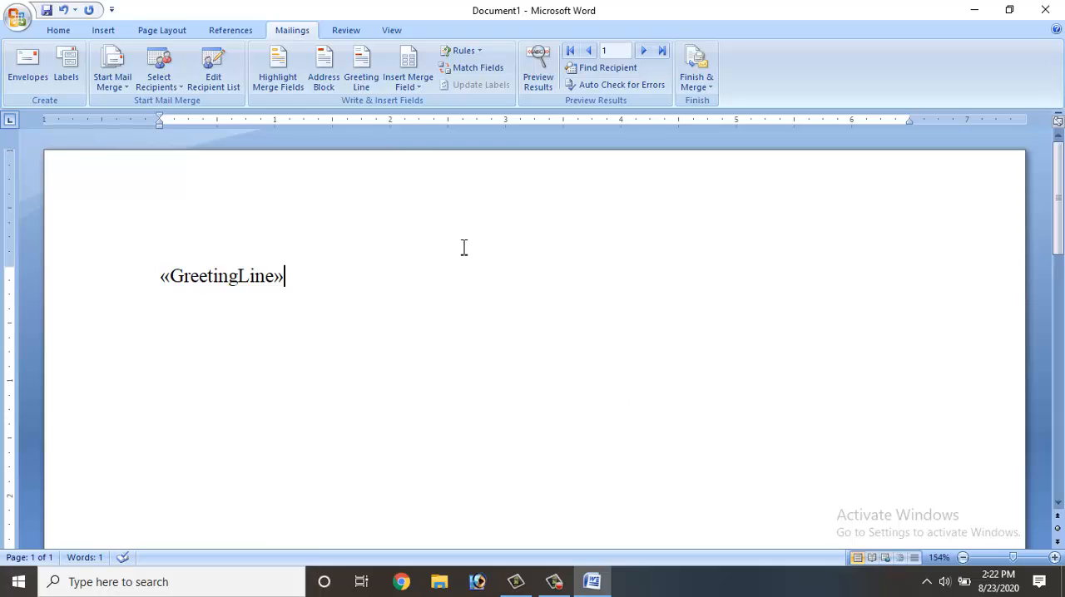
- Insert the Name_Of_Student field after the greeting line, with the Add_City and Salary fields on separate lines below
{"action": "left_click", "coordinate": [417, 86]}
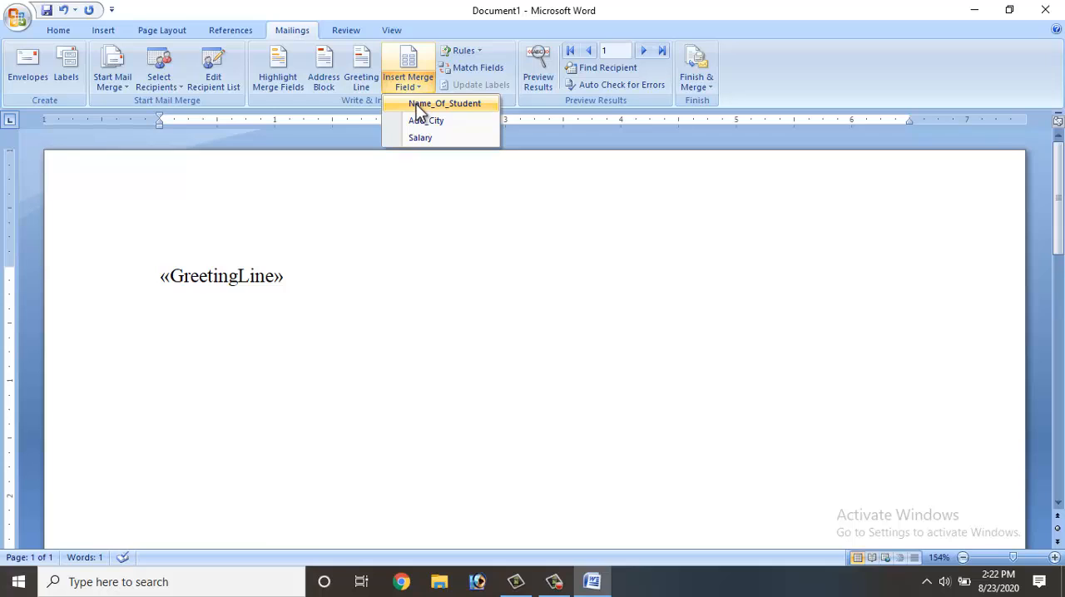
{"action": "left_click", "coordinate": [418, 106]}
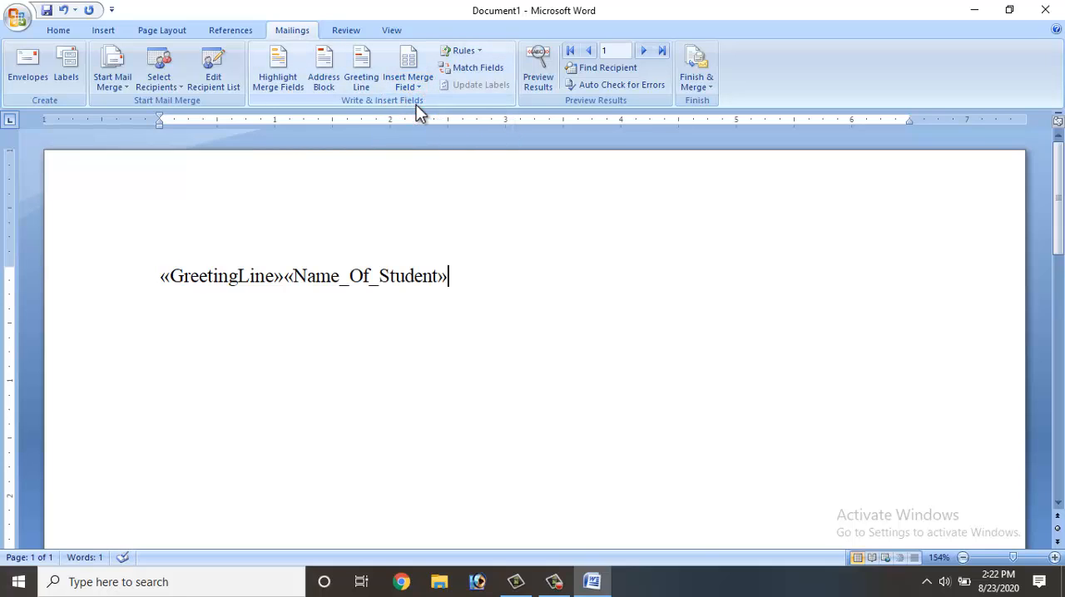
{"action": "key", "text": "Return"}
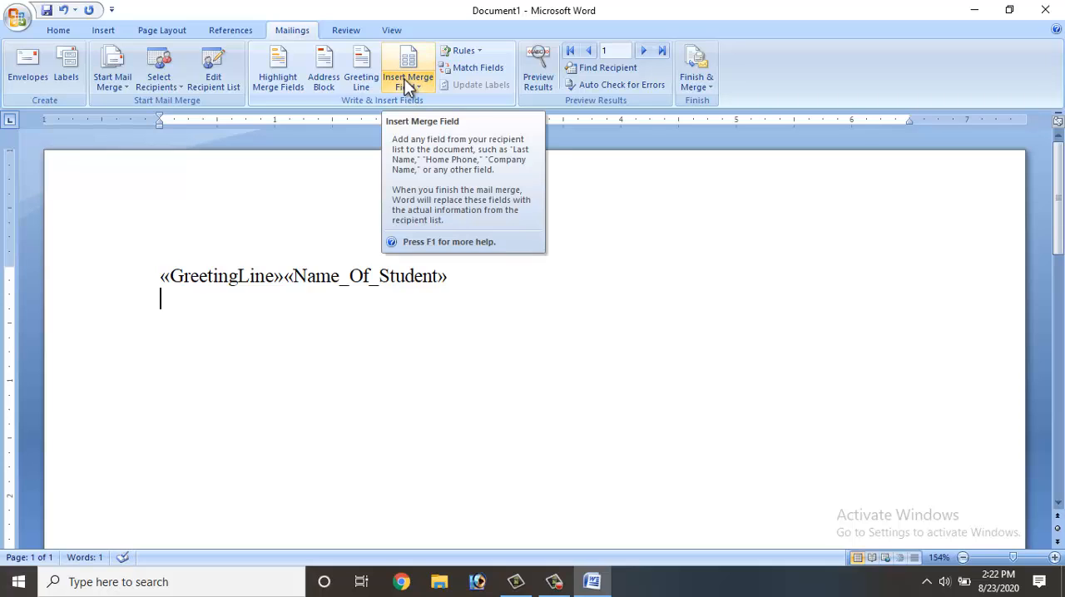
{"action": "left_click", "coordinate": [406, 86]}
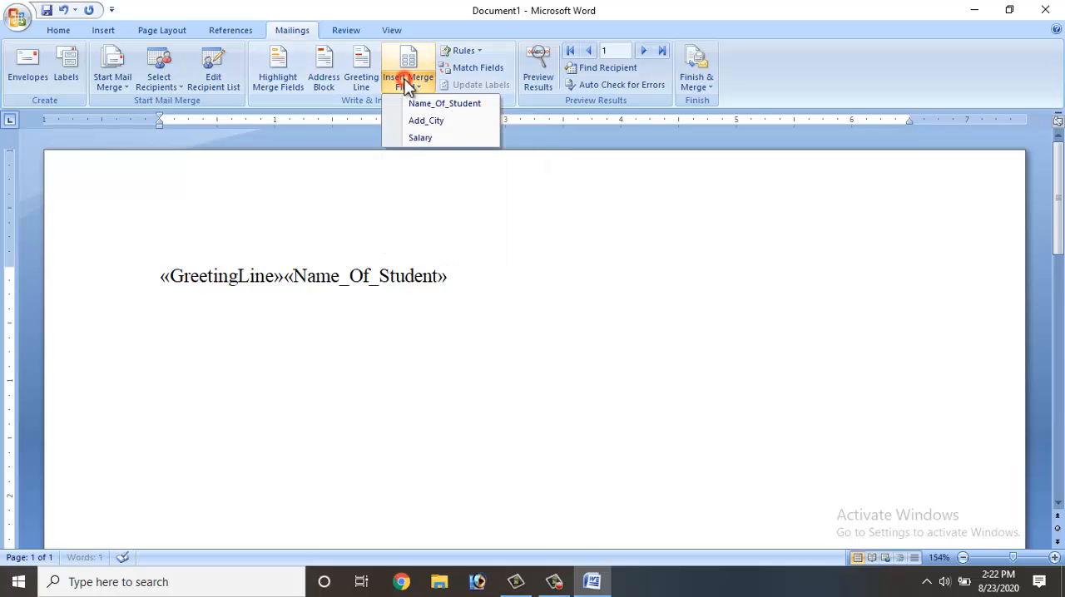
{"action": "left_click", "coordinate": [411, 123]}
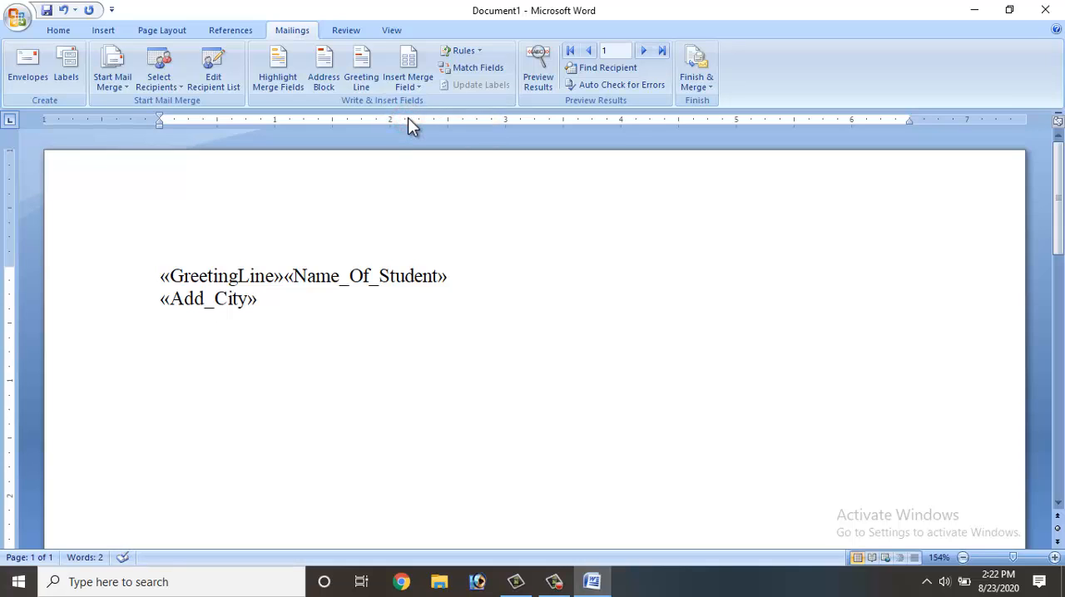
{"action": "key", "text": "Return"}
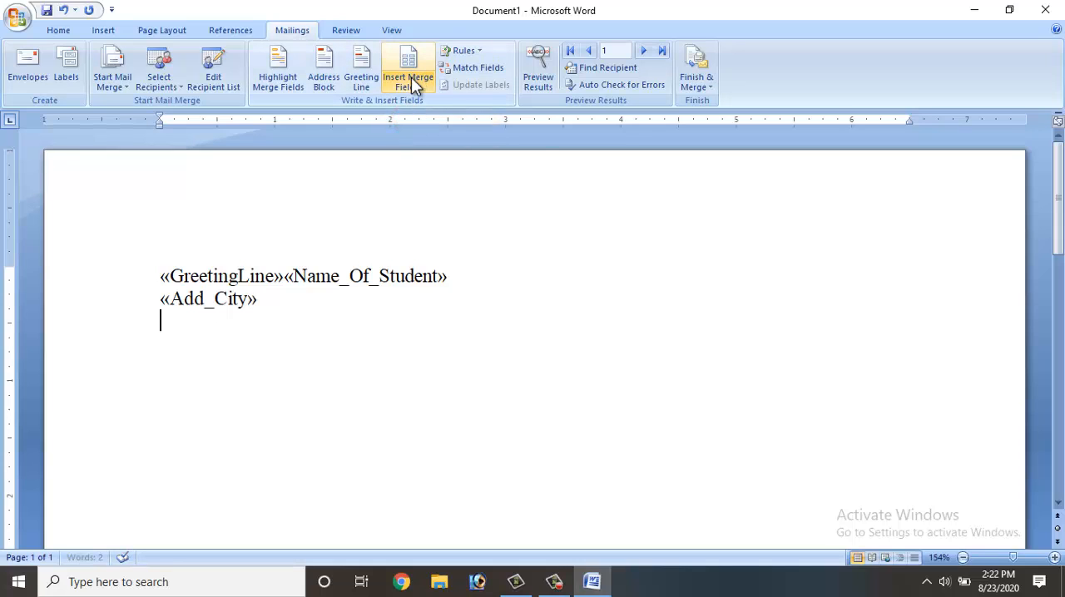
{"action": "left_click", "coordinate": [412, 83]}
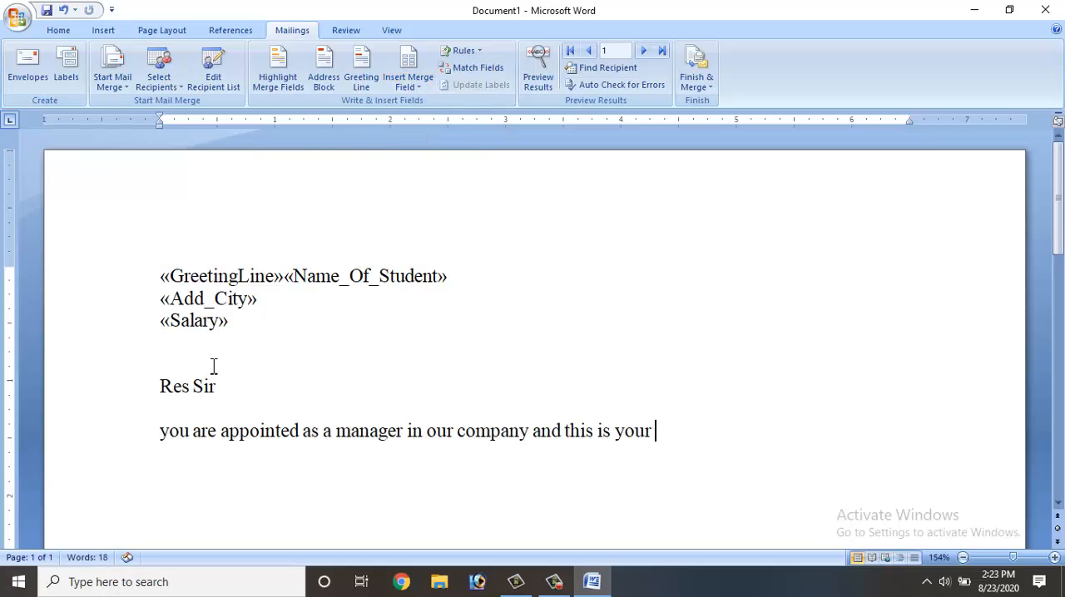
- Write Res Sir and the sentence "you are appointed as a manager in our company and this is your salary", followed by the Salary field
{"action": "type", "text": "salary"}
{"action": "left_click", "coordinate": [415, 86]}
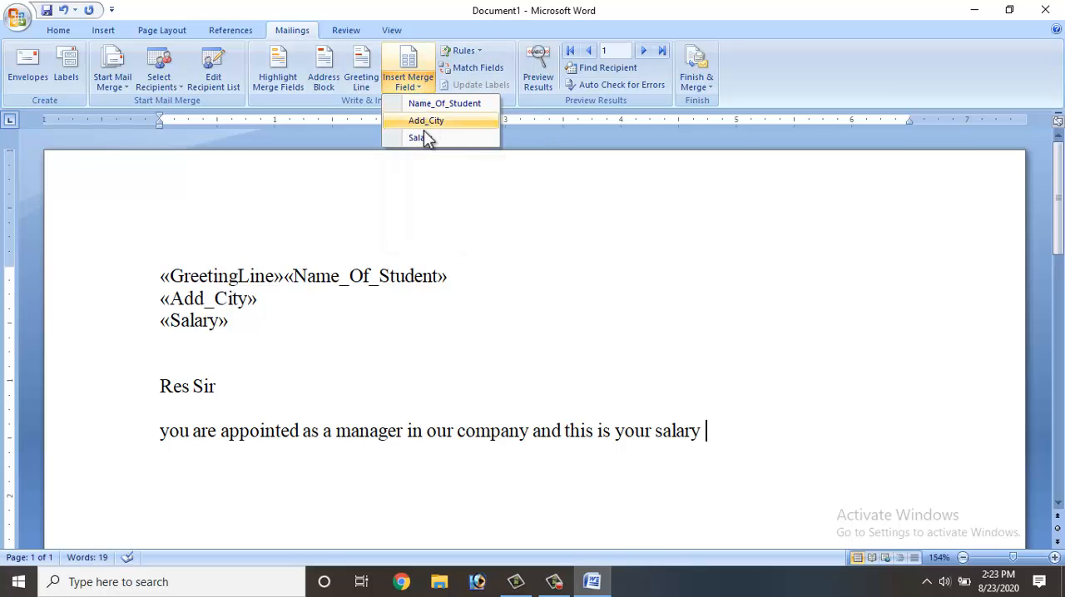
{"action": "left_click", "coordinate": [423, 136]}
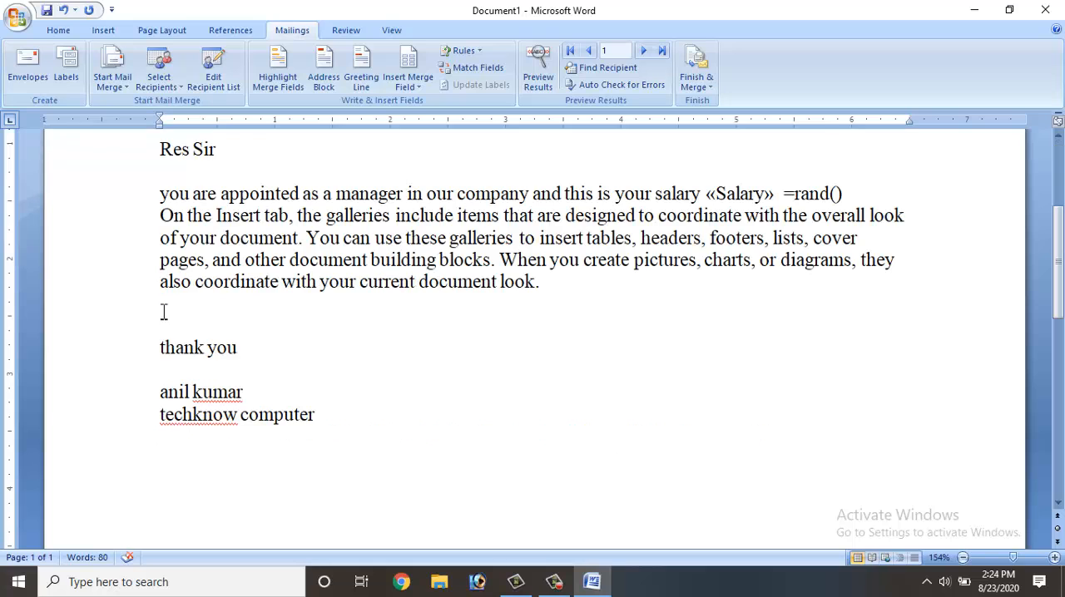
- Preview the letter with recipient data and move the recipient's name onto its own line below the greeting
{"action": "scroll", "coordinate": [296, 251], "scroll_direction": "up", "scroll_amount": 1}
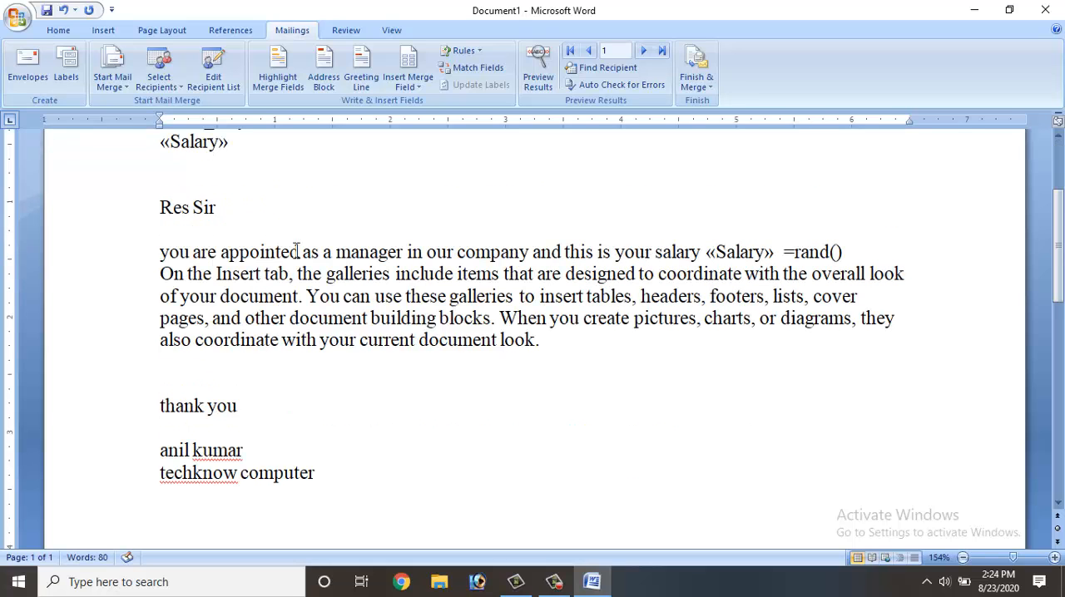
{"action": "scroll", "coordinate": [295, 252], "scroll_direction": "up", "scroll_amount": 2}
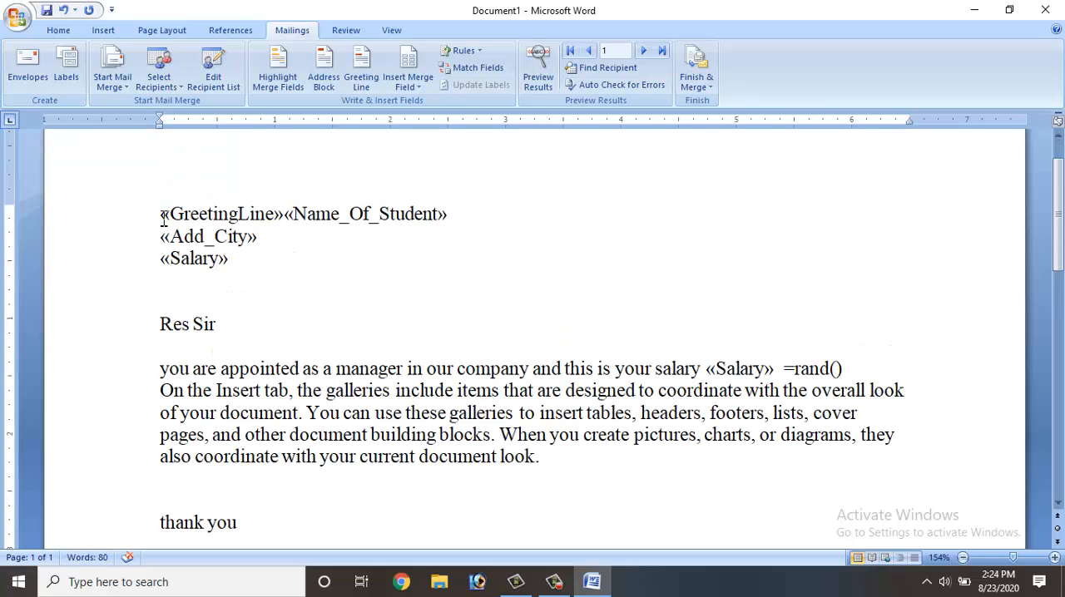
{"action": "left_click_drag", "start_coordinate": [161, 214], "coordinate": [200, 258]}
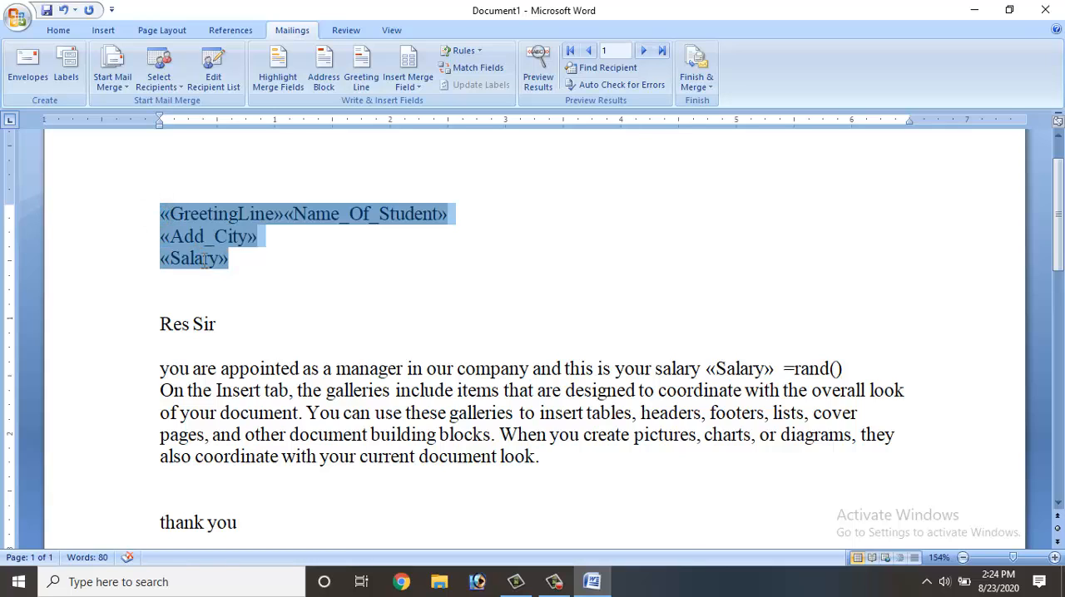
{"action": "mouse_move", "coordinate": [235, 239]}
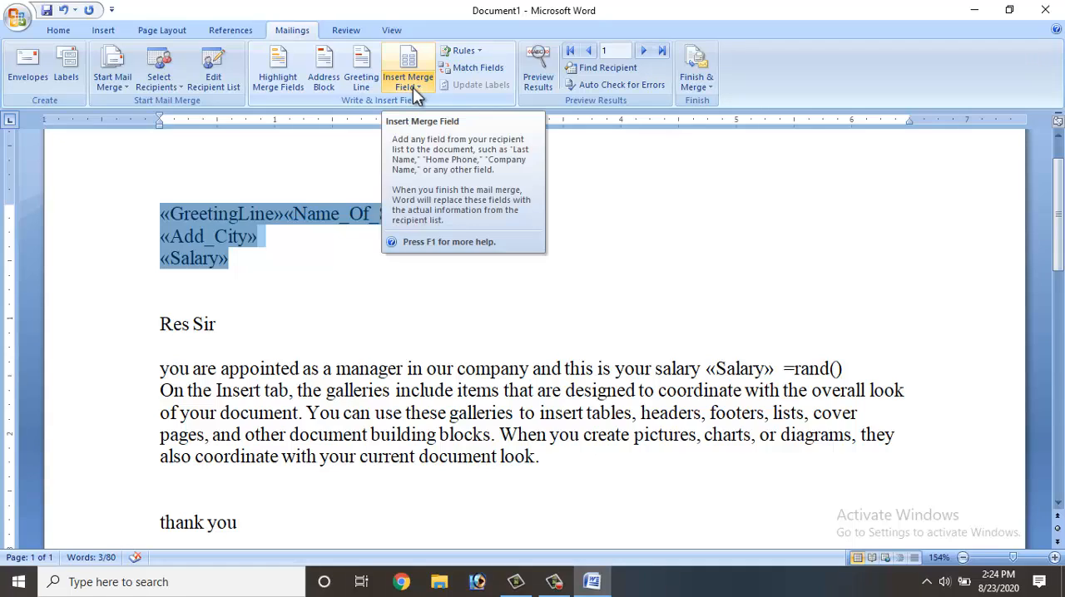
{"action": "scroll", "coordinate": [226, 331], "scroll_direction": "down", "scroll_amount": 4}
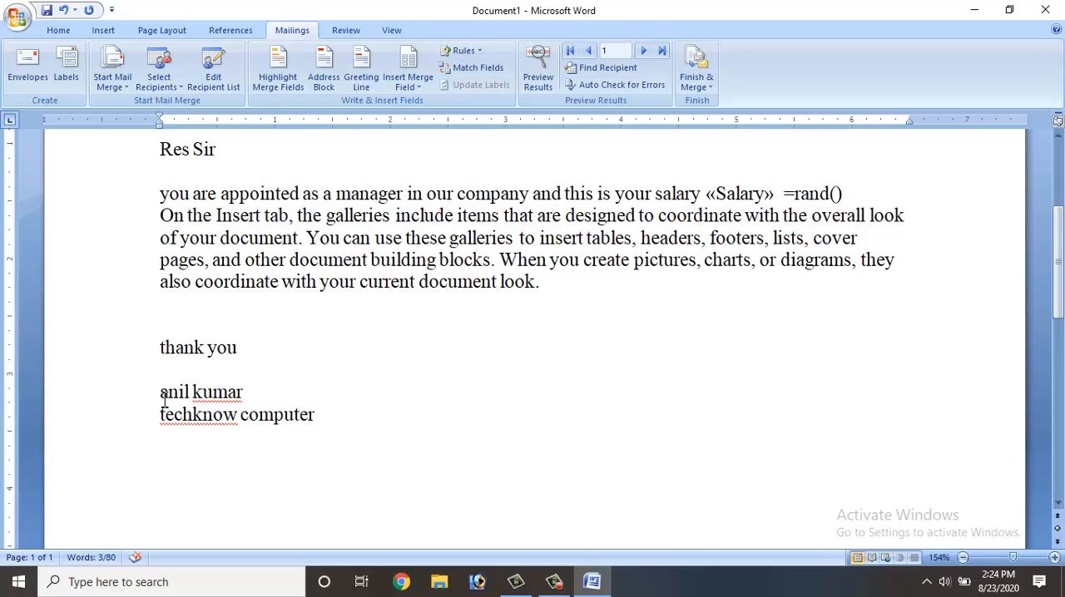
{"action": "scroll", "coordinate": [164, 399], "scroll_direction": "up", "scroll_amount": 3}
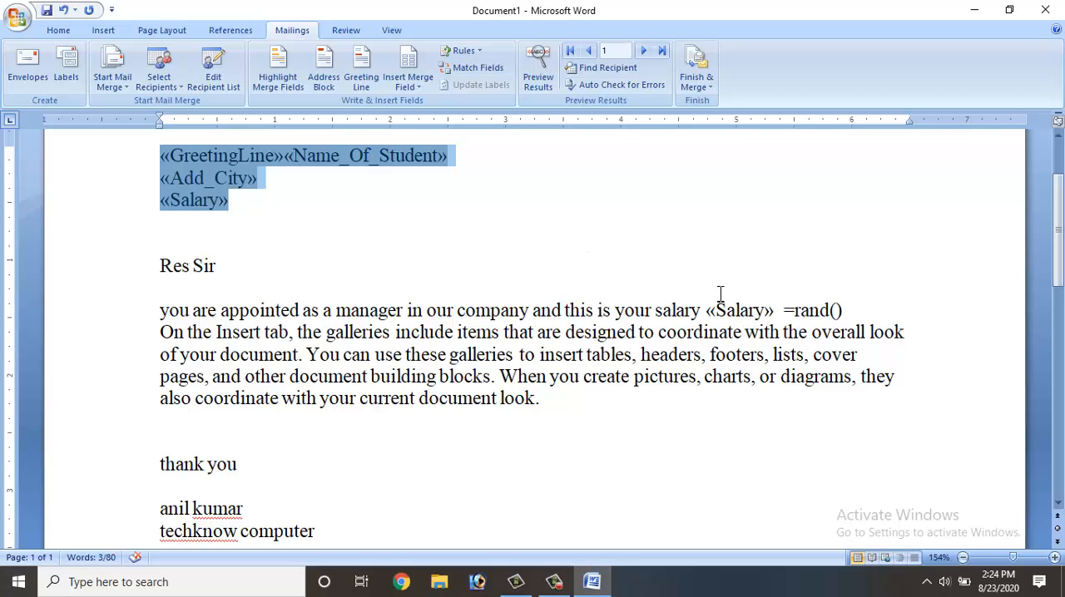
{"action": "left_click", "coordinate": [533, 94]}
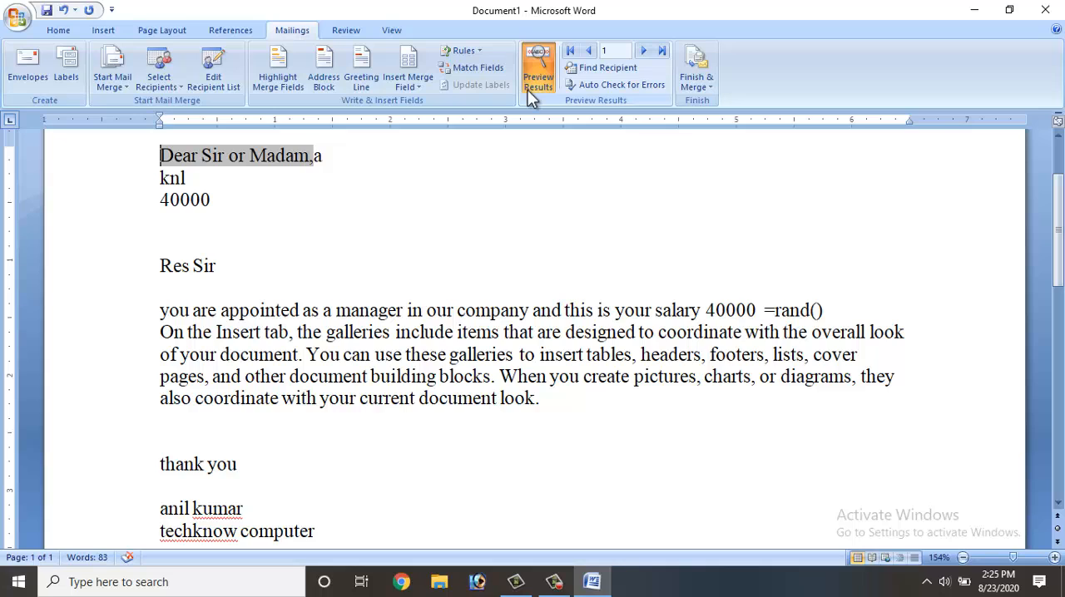
{"action": "left_click", "coordinate": [314, 157]}
{"action": "key", "text": "Return"}
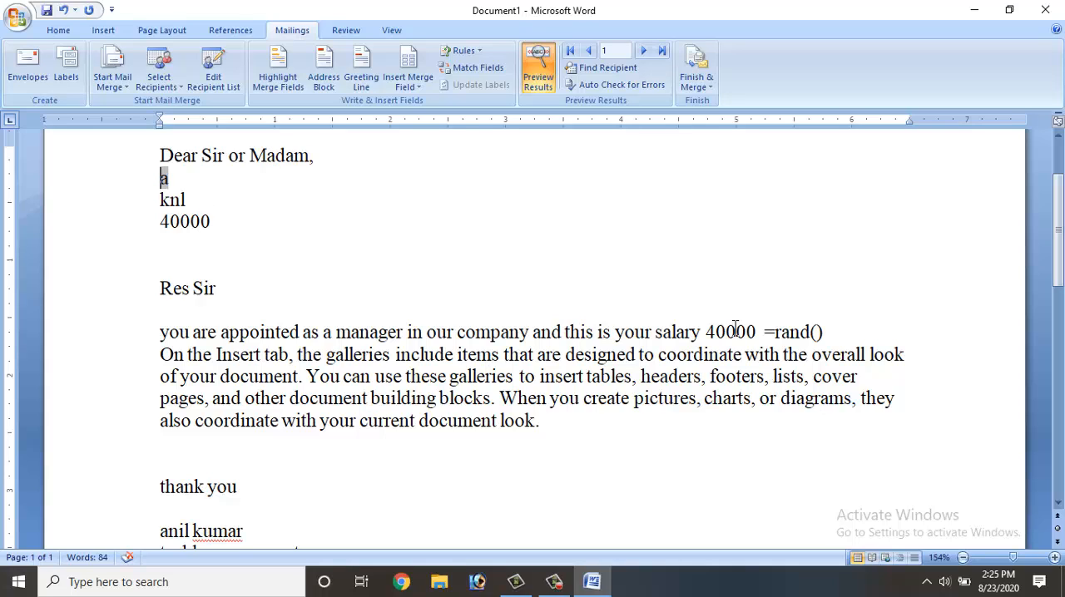
- Show the second record in the preview and find the recipient whose Add (City) field contains bom
{"action": "left_click", "coordinate": [709, 333]}
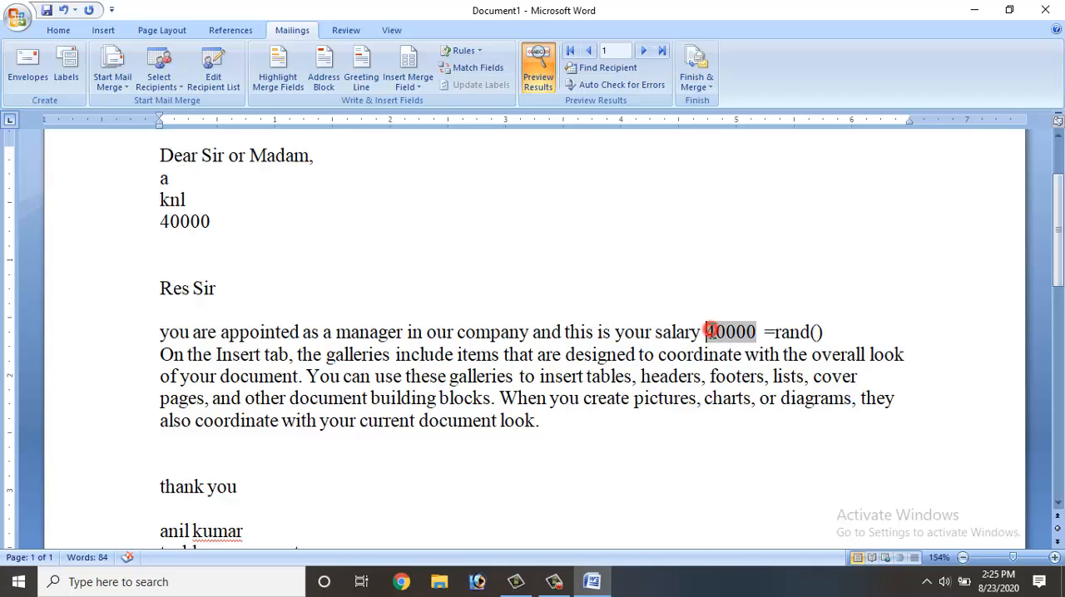
{"action": "left_click", "coordinate": [642, 52]}
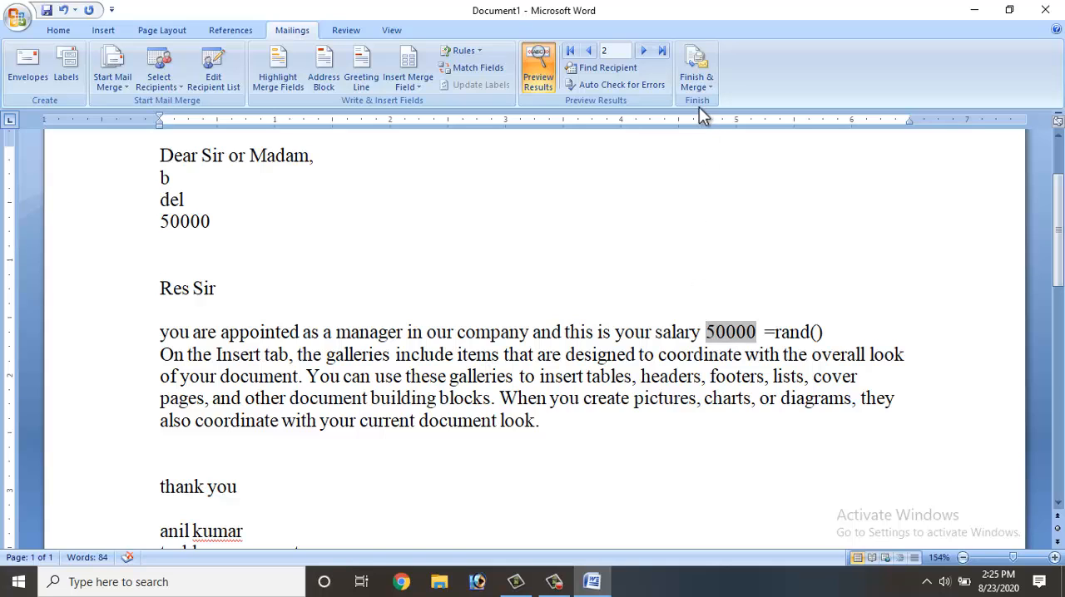
{"action": "left_click", "coordinate": [593, 69]}
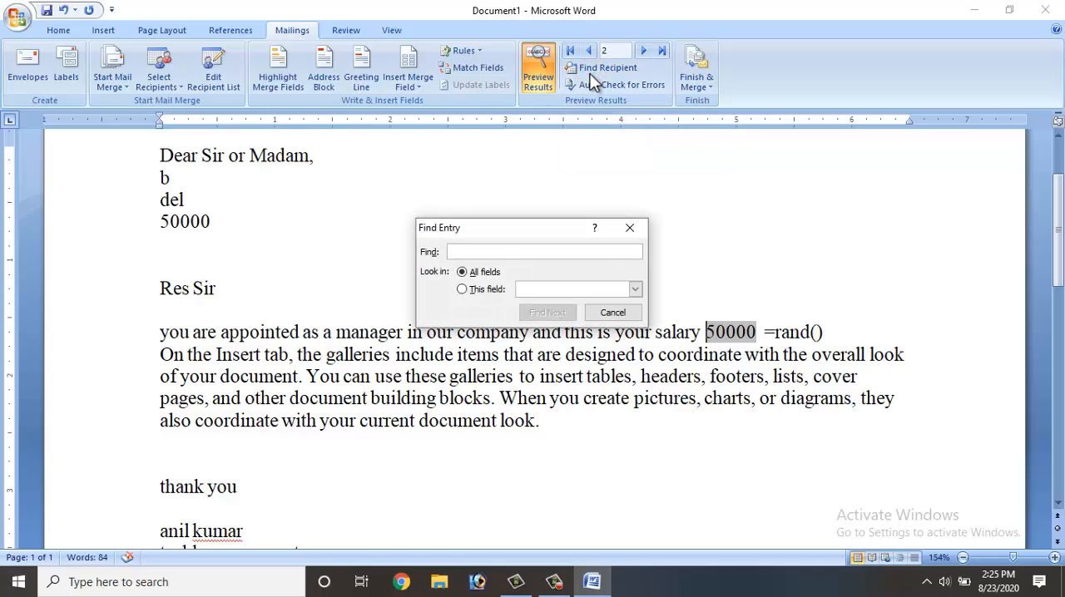
{"action": "left_click", "coordinate": [482, 288]}
{"action": "left_click", "coordinate": [568, 289]}
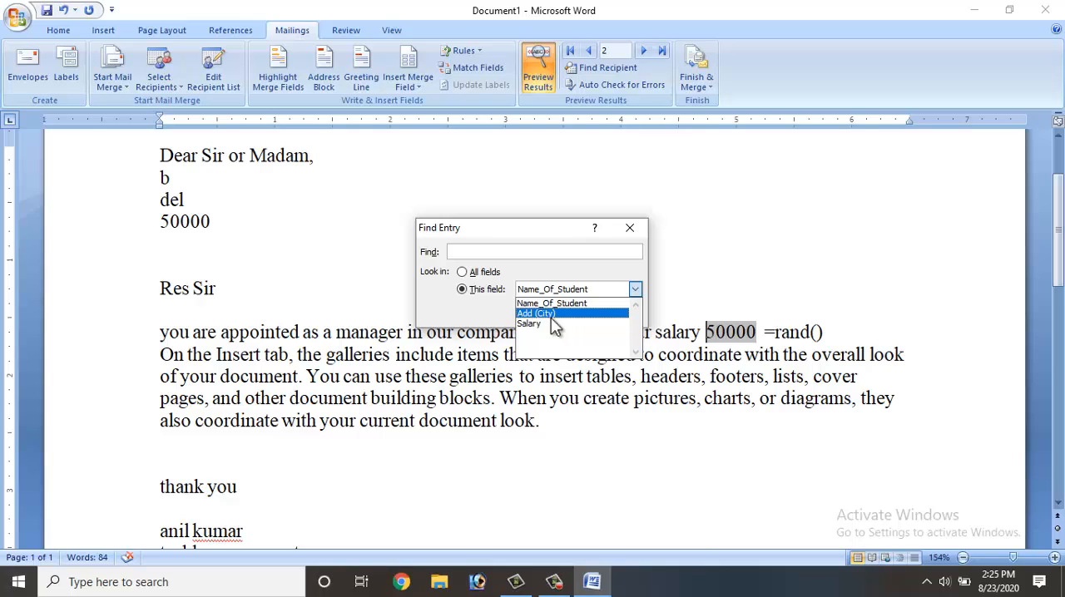
{"action": "left_click", "coordinate": [552, 314]}
{"action": "left_click", "coordinate": [511, 252]}
{"action": "type", "text": "bom"}
{"action": "key", "text": "Return"}
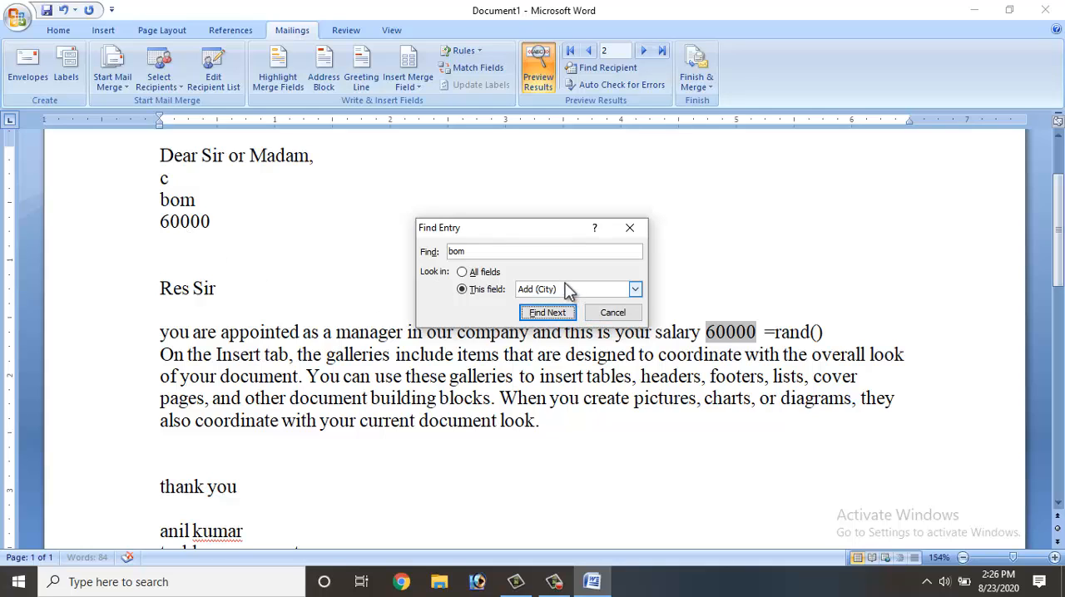
{"action": "left_click", "coordinate": [612, 313]}
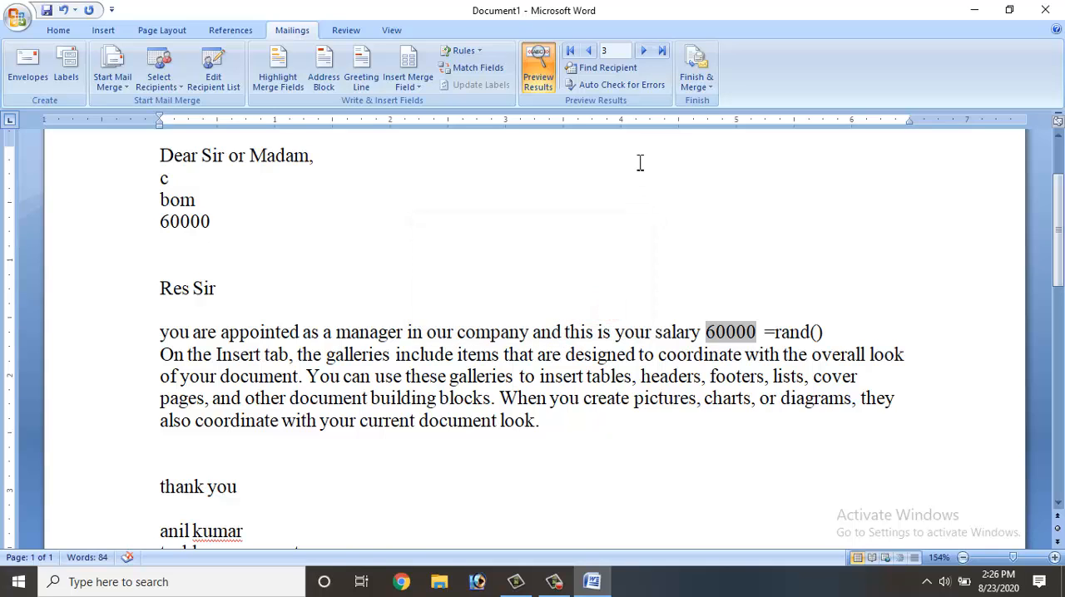
- Finish the mail merge by merging all records into a new document of individual letters
{"action": "left_click", "coordinate": [699, 90]}
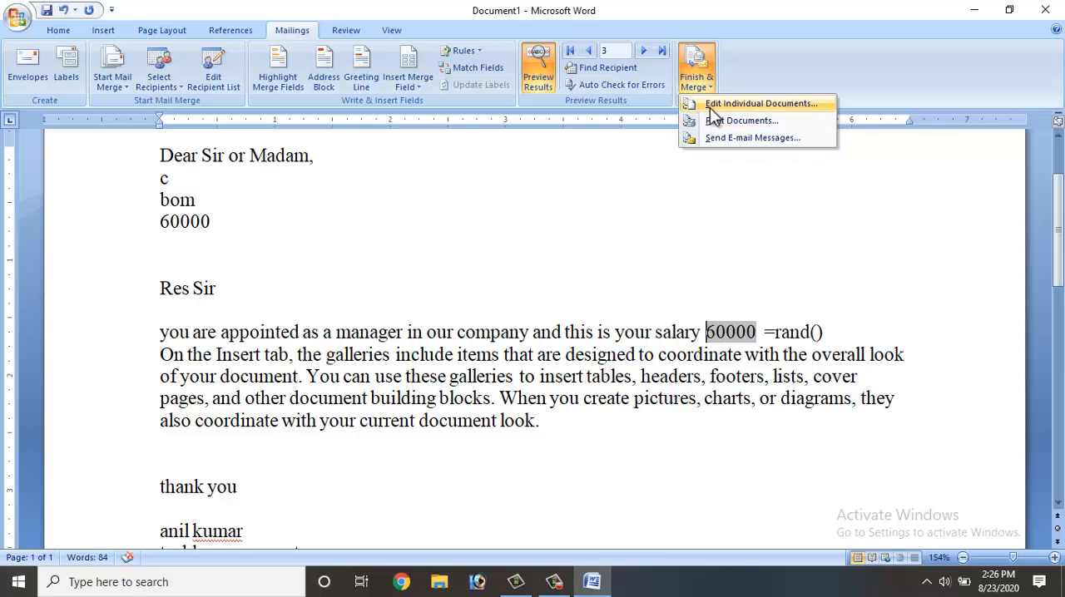
{"action": "left_click", "coordinate": [709, 107]}
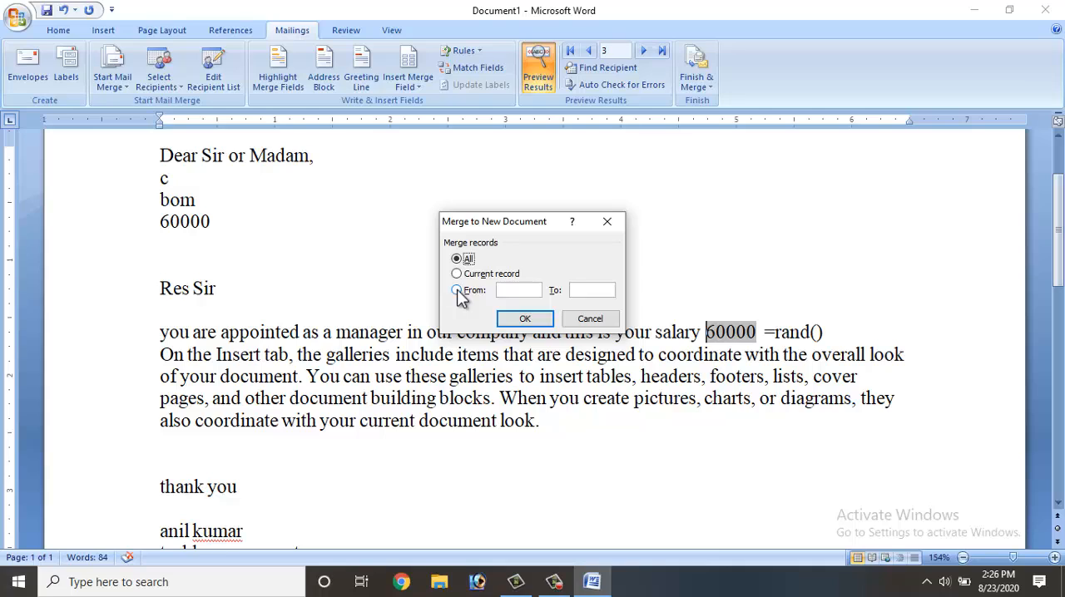
{"action": "left_click", "coordinate": [456, 290]}
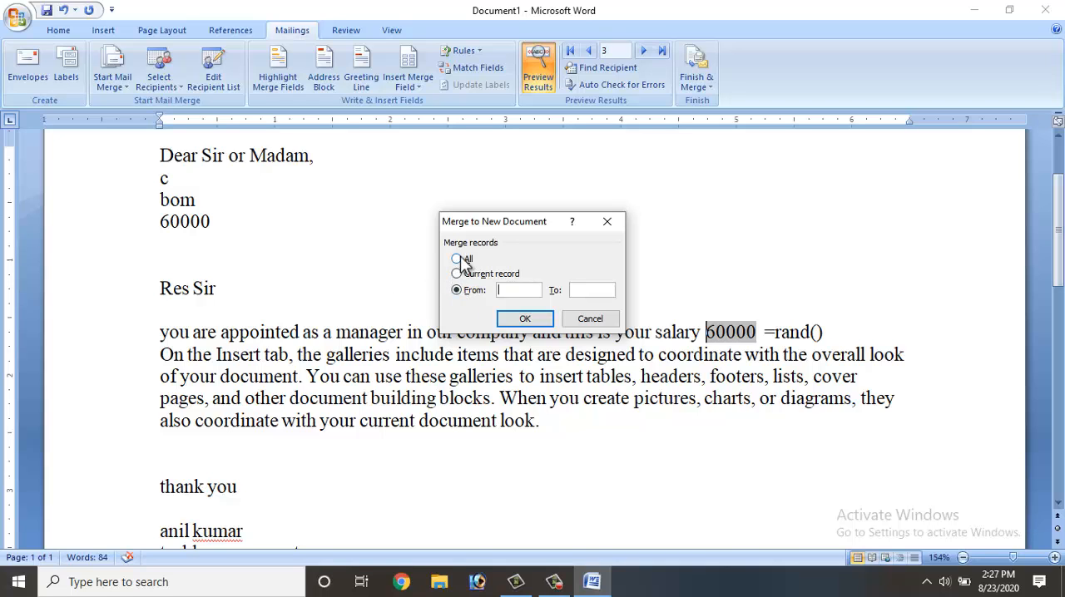
{"action": "double_click", "coordinate": [461, 257]}
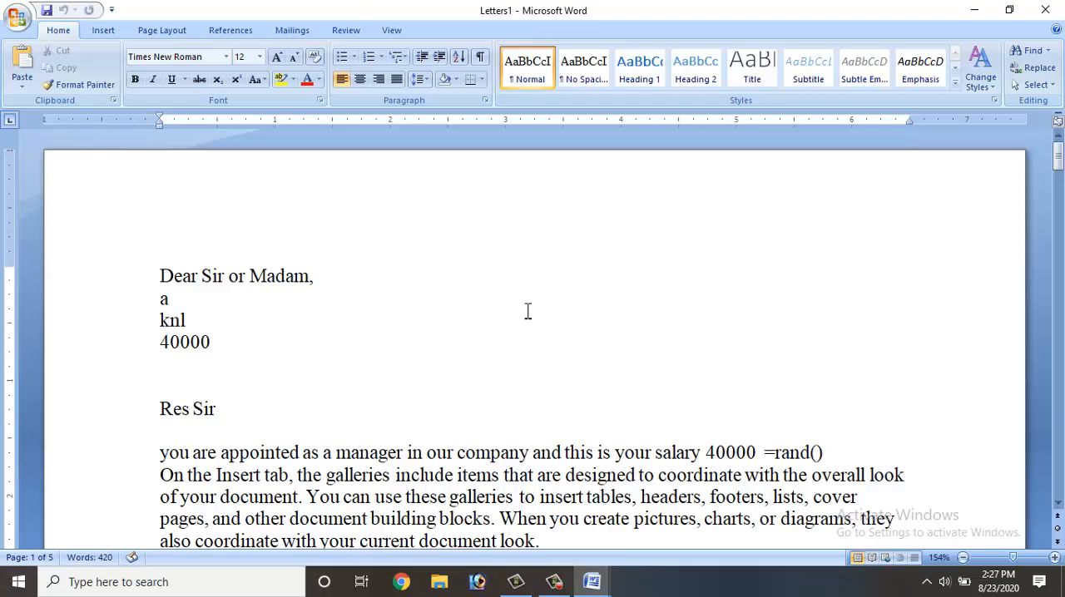
- Look through the merged letters document and check the name, city and salary in each letter
{"action": "scroll", "coordinate": [528, 311], "scroll_direction": "down", "scroll_amount": 10}
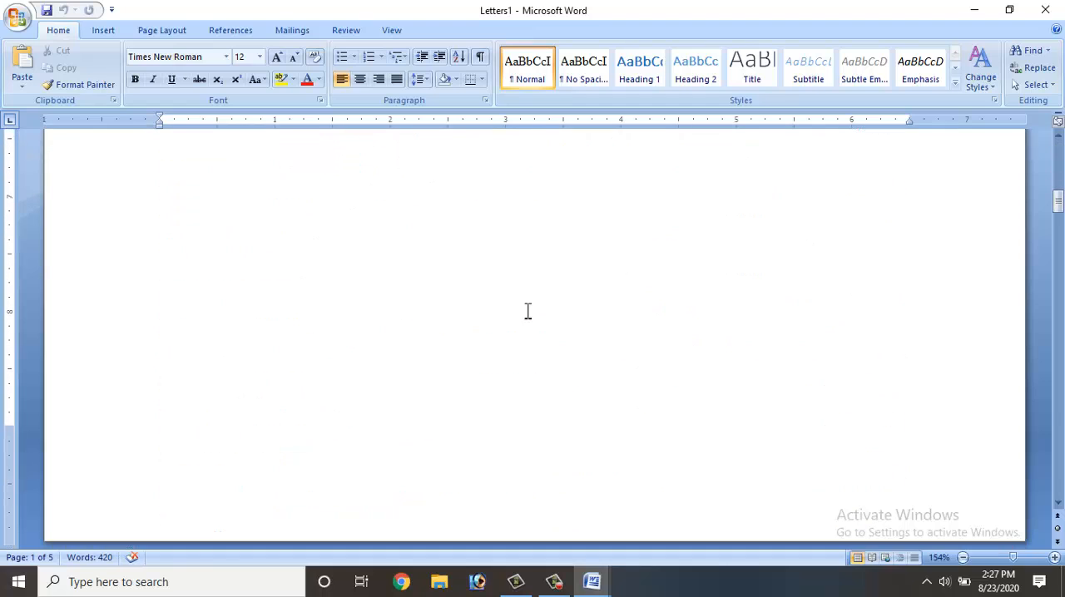
{"action": "scroll", "coordinate": [527, 312], "scroll_direction": "down", "scroll_amount": 10}
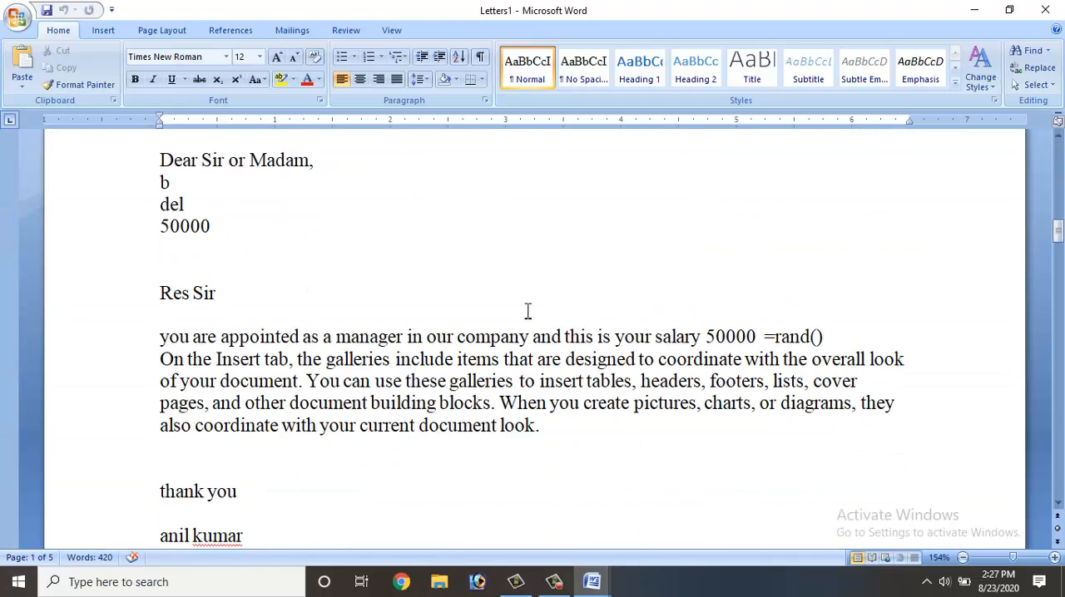
{"action": "scroll", "coordinate": [527, 311], "scroll_direction": "down", "scroll_amount": 10}
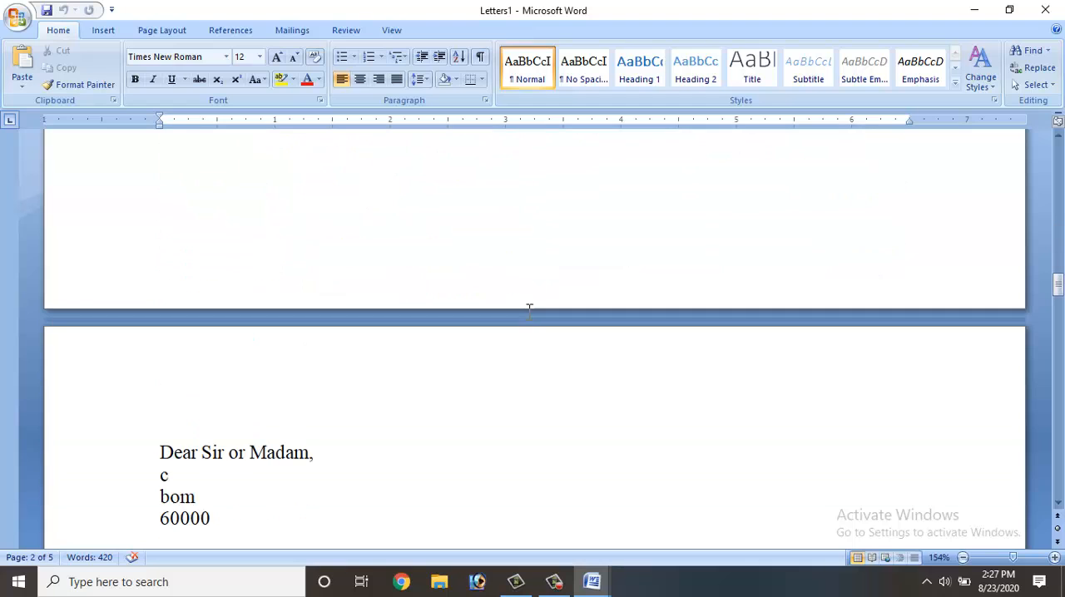
{"action": "scroll", "coordinate": [530, 309], "scroll_direction": "down", "scroll_amount": 10}
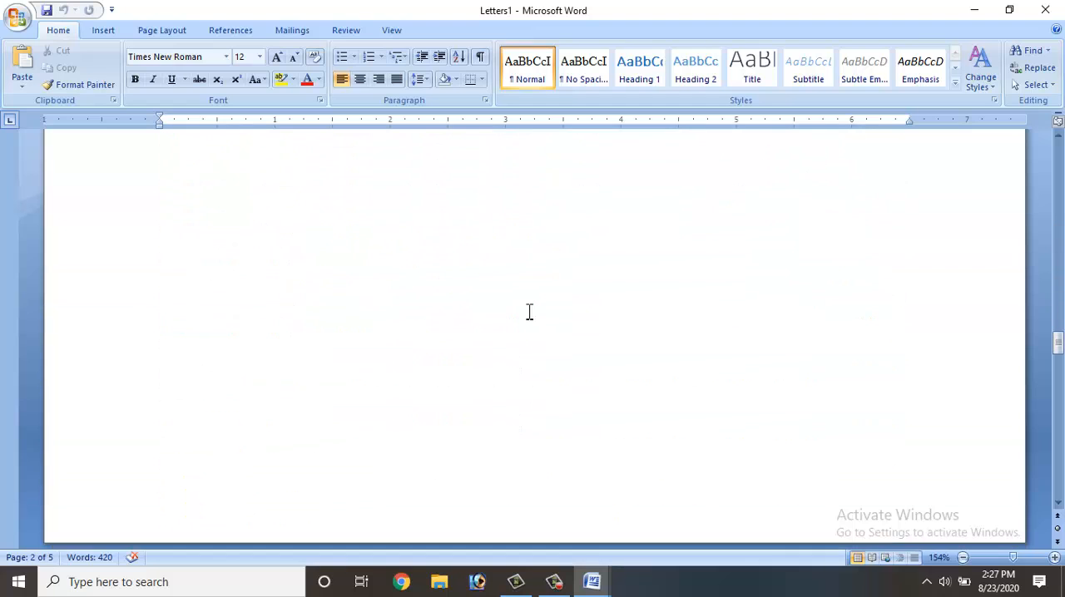
{"action": "scroll", "coordinate": [529, 311], "scroll_direction": "down", "scroll_amount": 10}
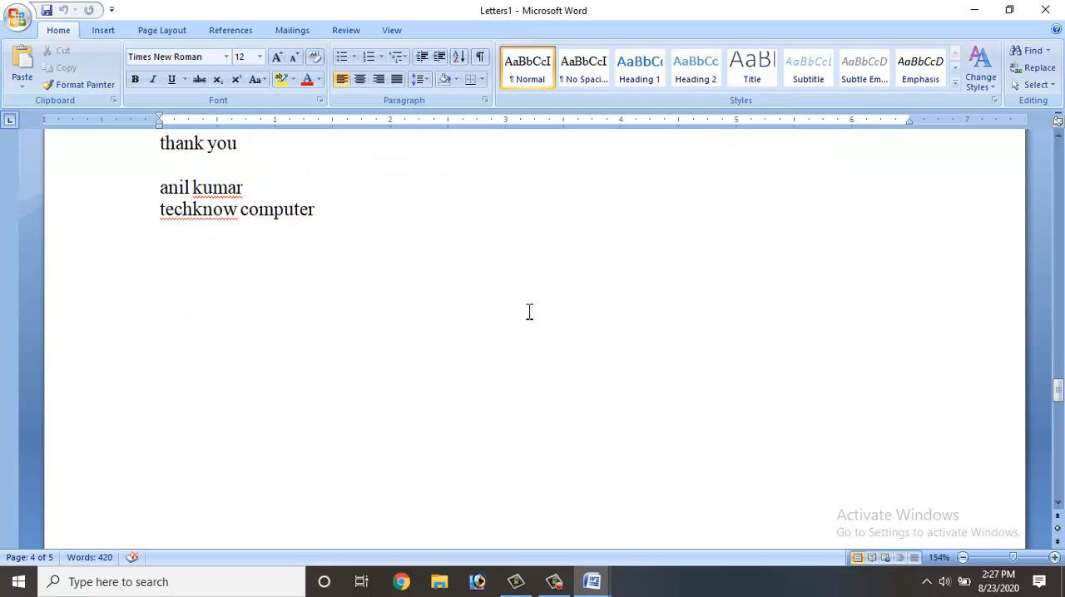
{"action": "scroll", "coordinate": [529, 311], "scroll_direction": "down", "scroll_amount": 5}
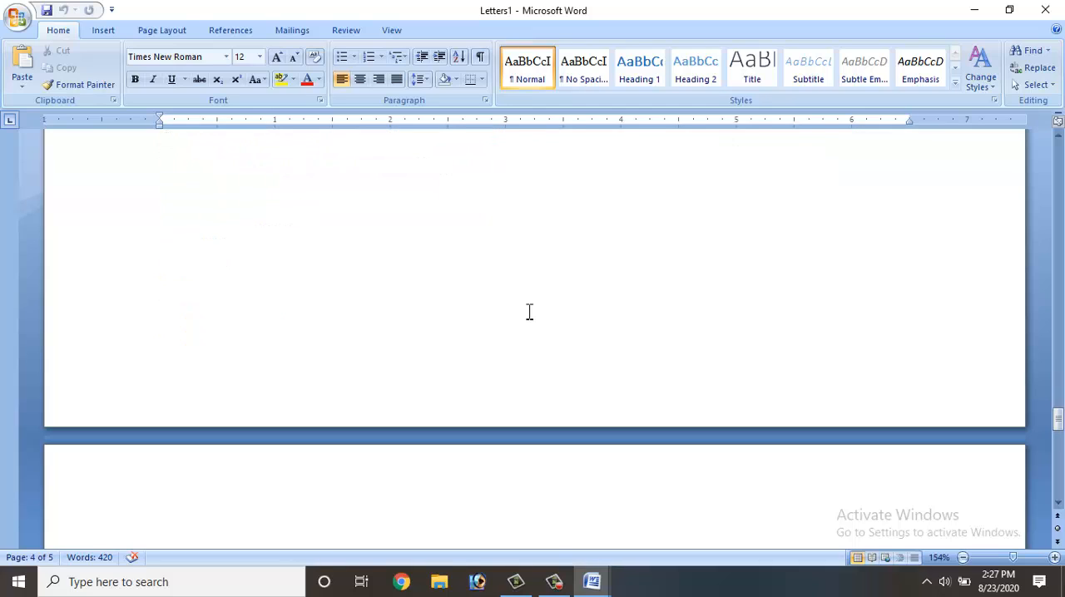
- Open the merged letters in Print Preview and examine the pages up close one after another, through the fifth letter
{"action": "key", "text": "ctrl+F2"}
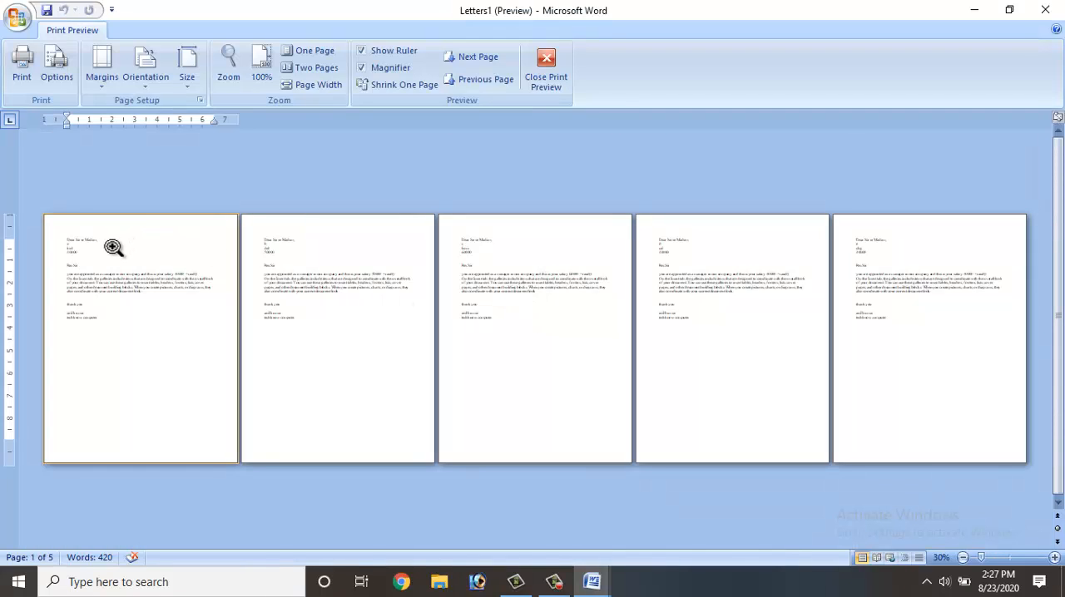
{"action": "left_click", "coordinate": [86, 242]}
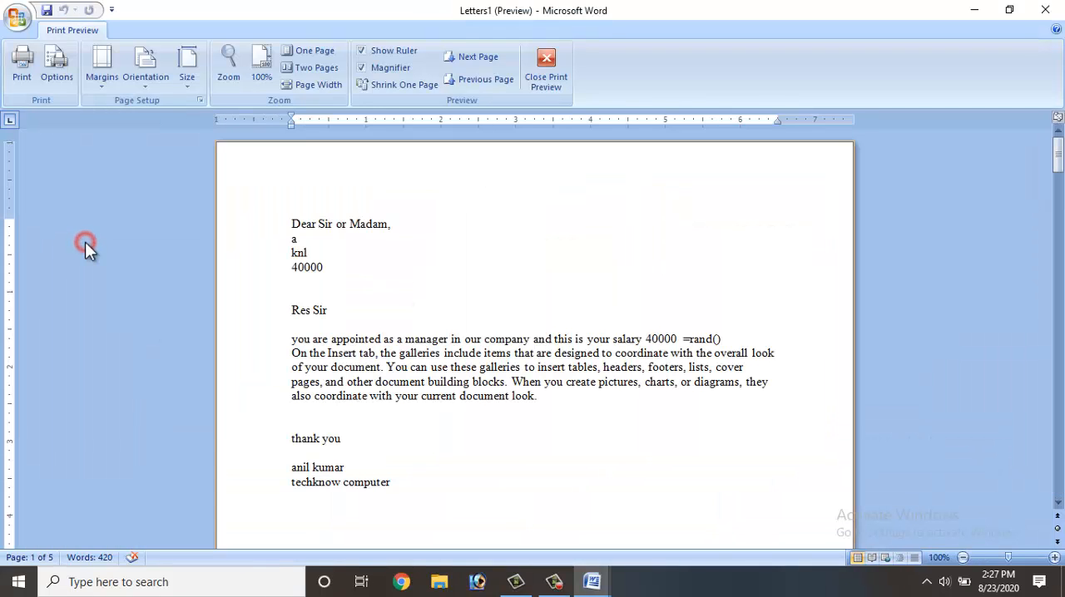
{"action": "left_click", "coordinate": [219, 220]}
{"action": "left_click", "coordinate": [273, 242]}
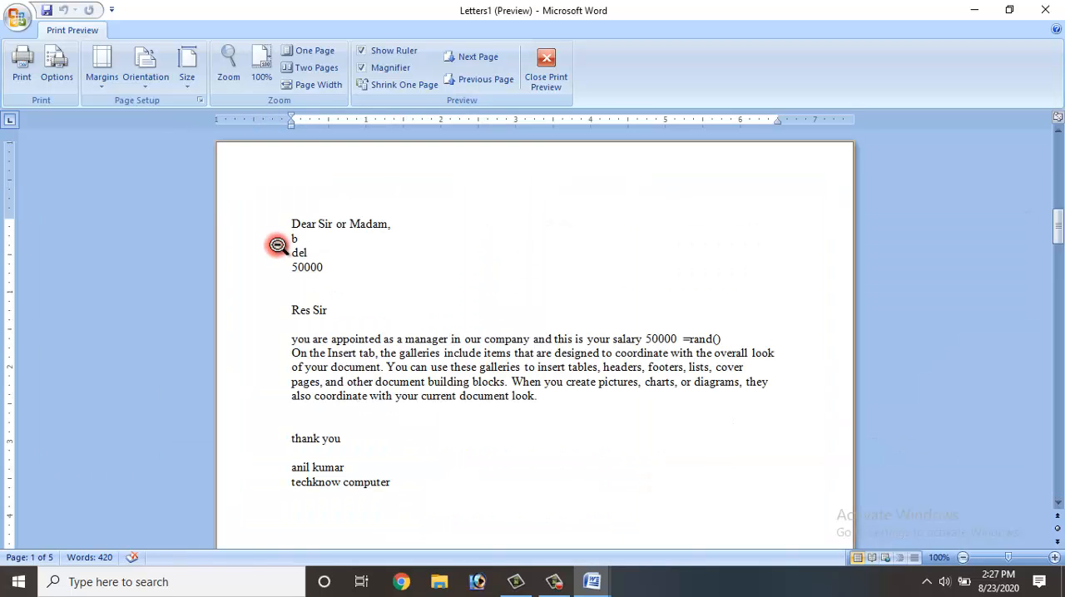
{"action": "left_click", "coordinate": [277, 244]}
{"action": "left_click", "coordinate": [473, 247]}
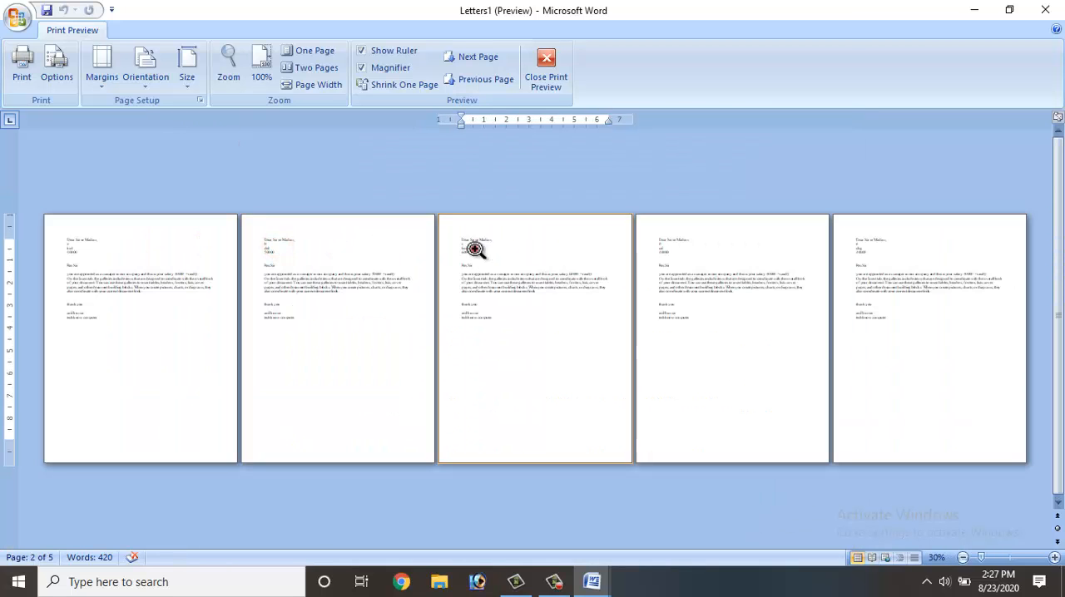
{"action": "left_click", "coordinate": [474, 247]}
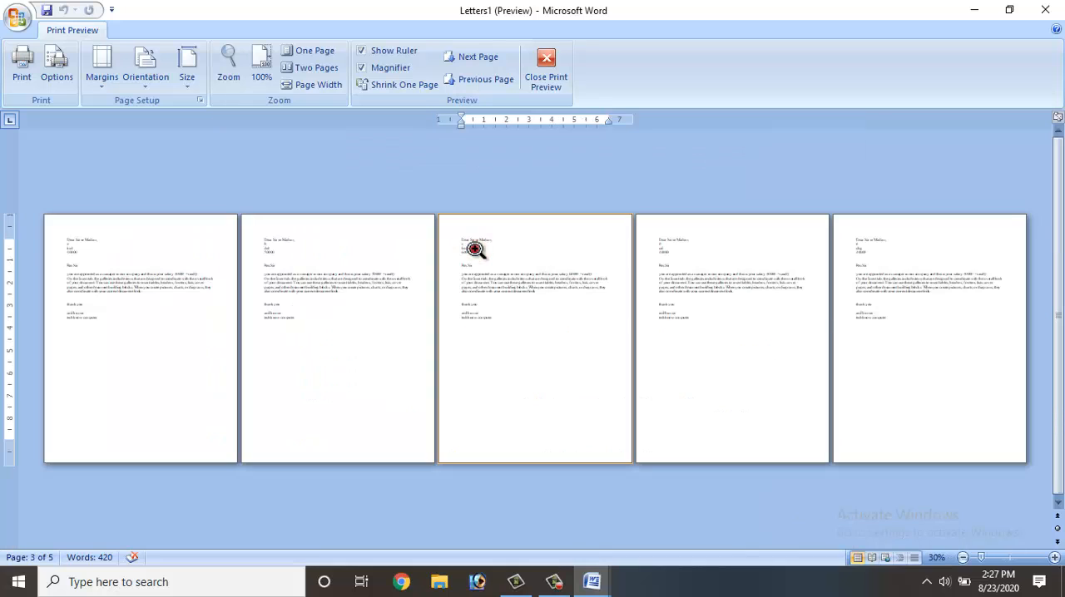
{"action": "left_click", "coordinate": [646, 248]}
{"action": "left_click", "coordinate": [686, 239]}
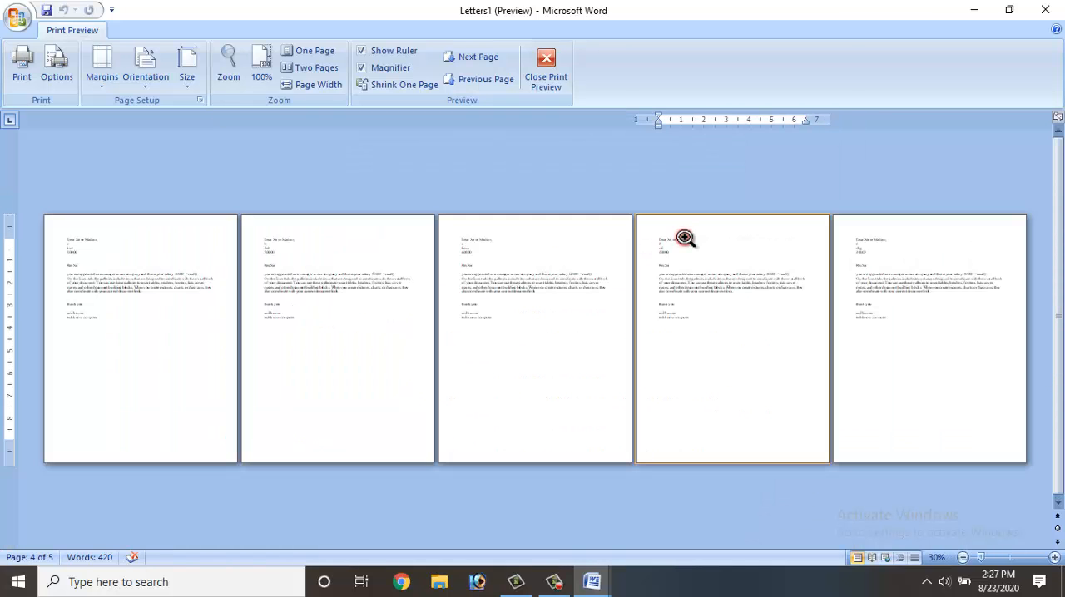
{"action": "left_click", "coordinate": [862, 255]}
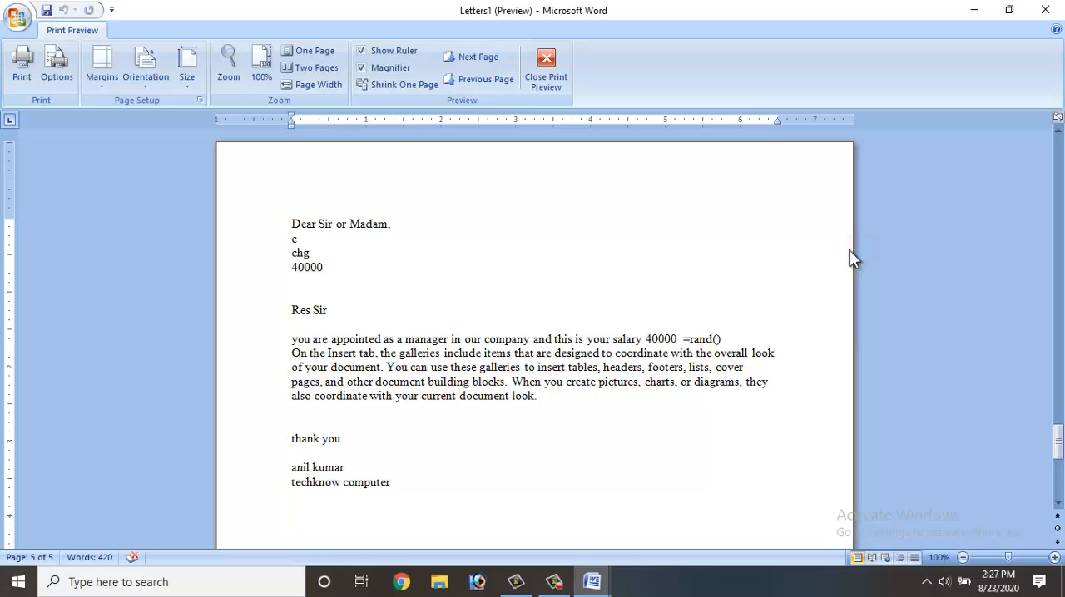
{"action": "left_click", "coordinate": [723, 255]}
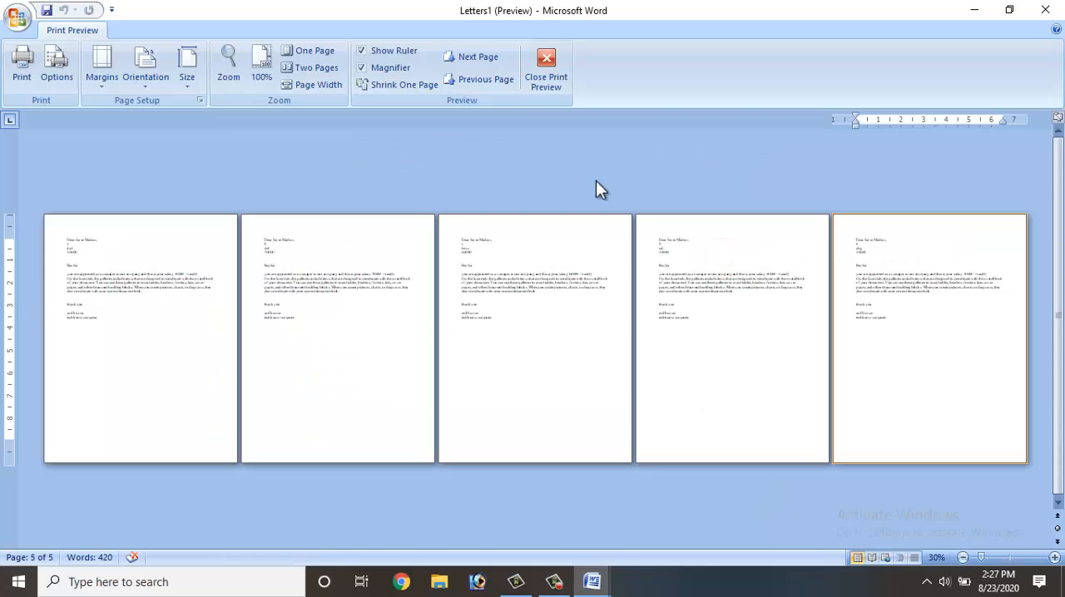